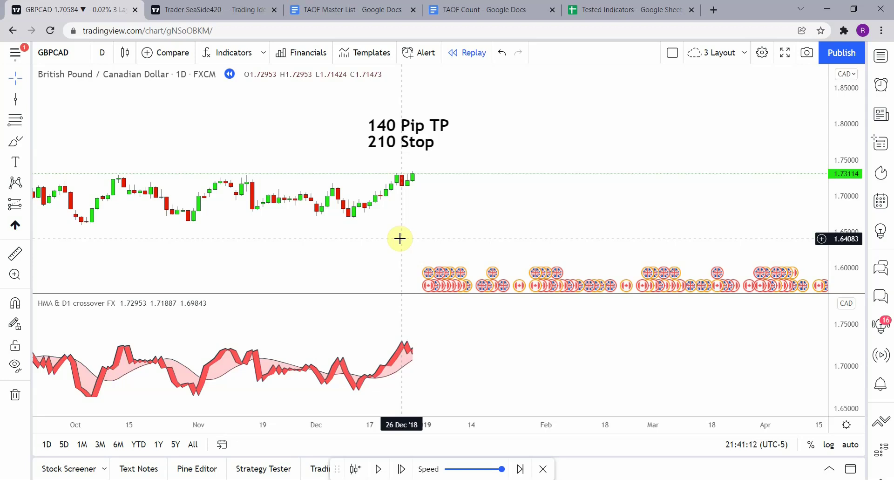
left_click(476, 10)
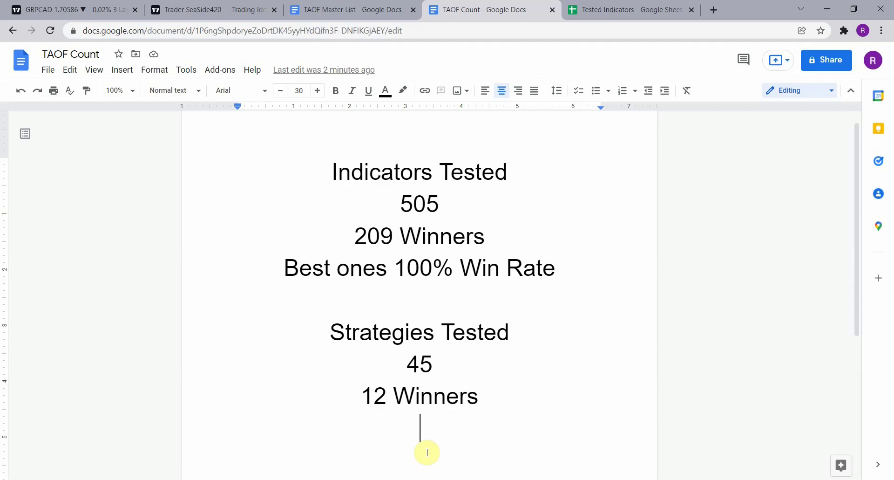
- Move the HMA & D1 crossover FX indicator onto the GBPCAD price pane above
left_click(53, 7)
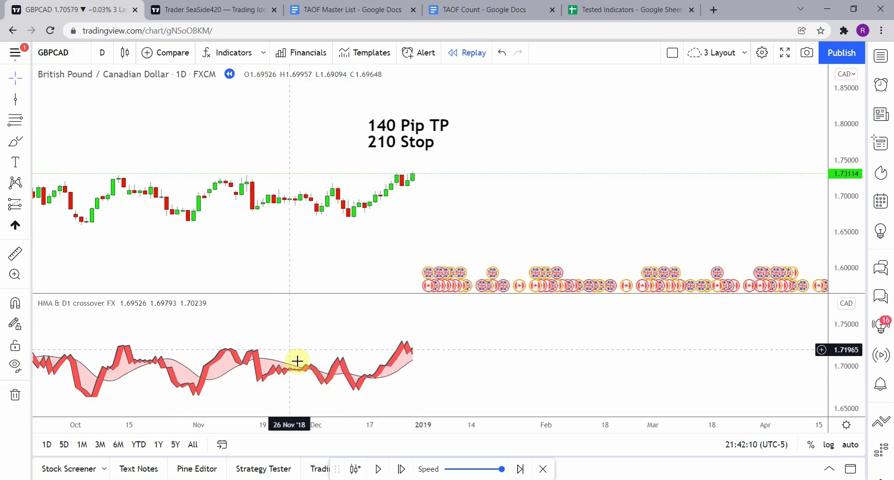
mouse_move(84, 303)
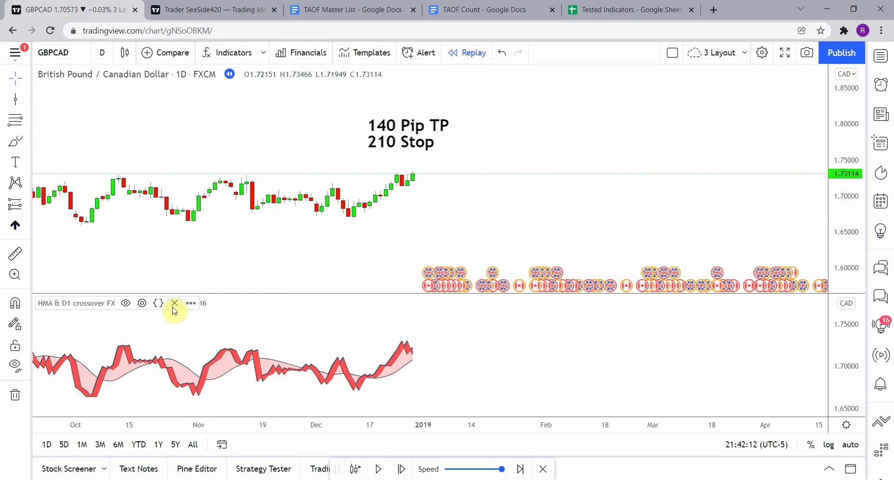
left_click(191, 303)
mouse_move(319, 323)
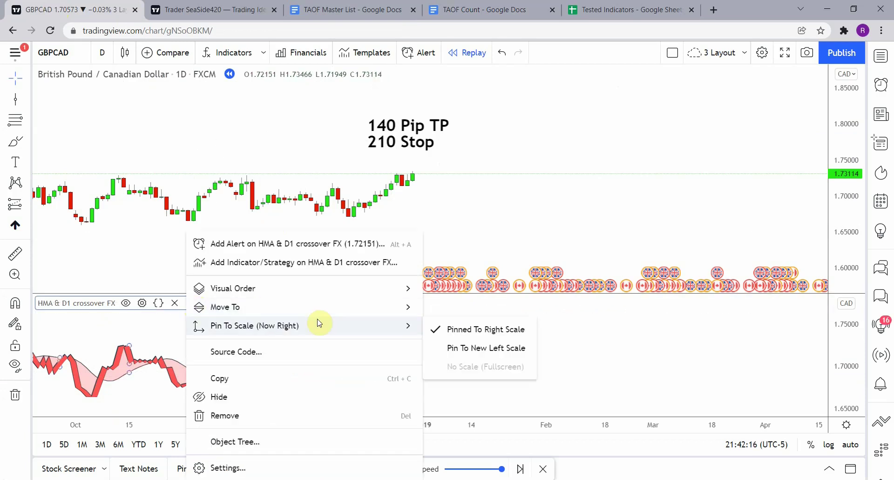
mouse_move(303, 308)
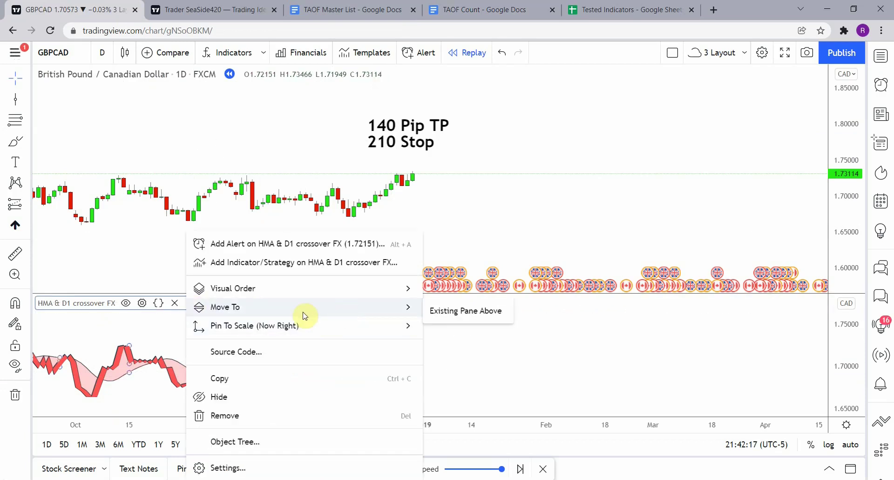
left_click(480, 317)
left_click_drag(435, 307, 471, 232)
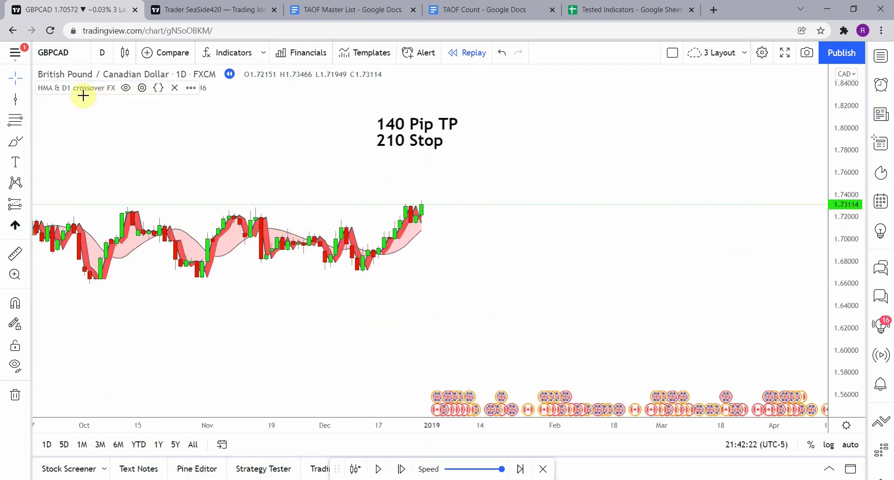
- Reset the indicator's settings to defaults and clear the Period field to re-enter 30
left_click(142, 87)
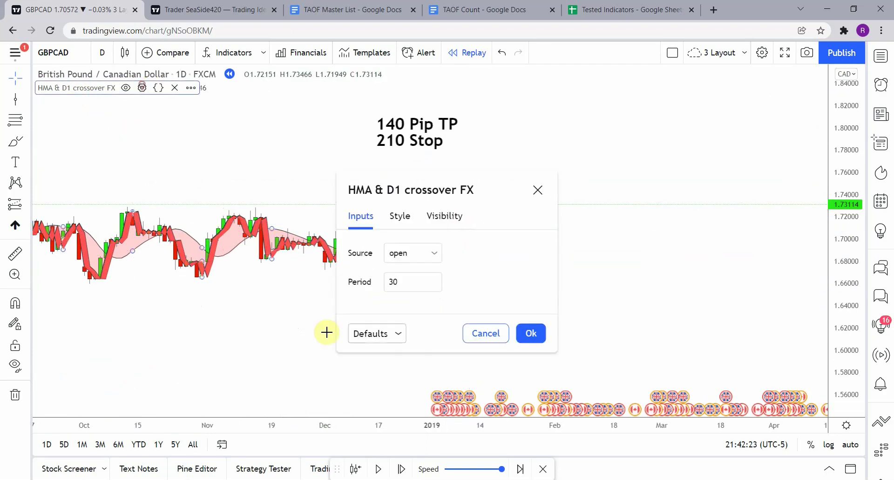
left_click(396, 334)
left_click(379, 355)
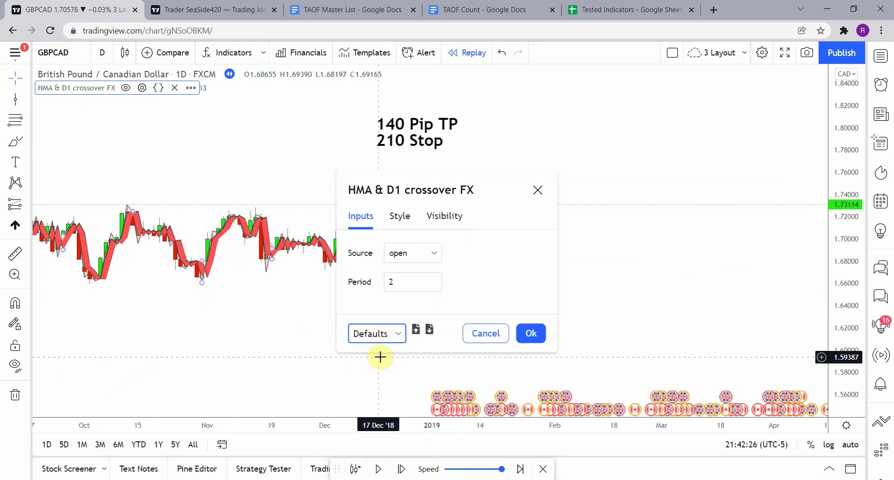
left_click(393, 282)
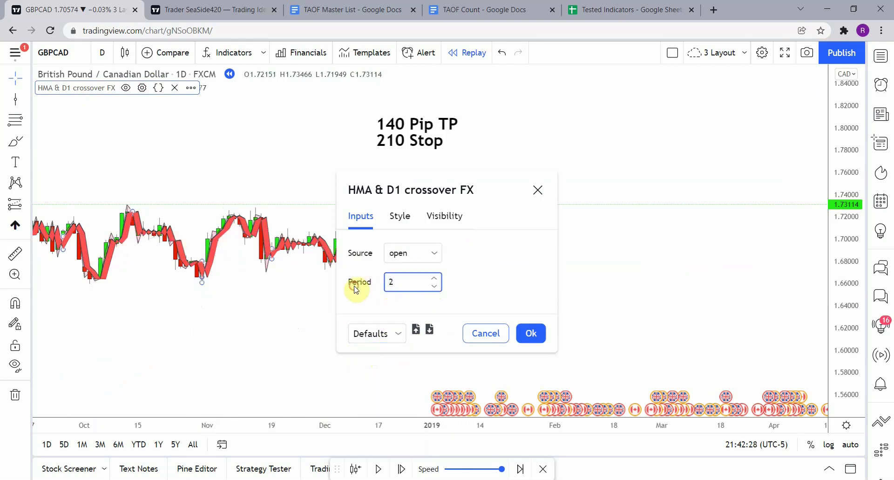
key("BackSpace")
- Enter Period 30 and apply the indicator settings
type("30")
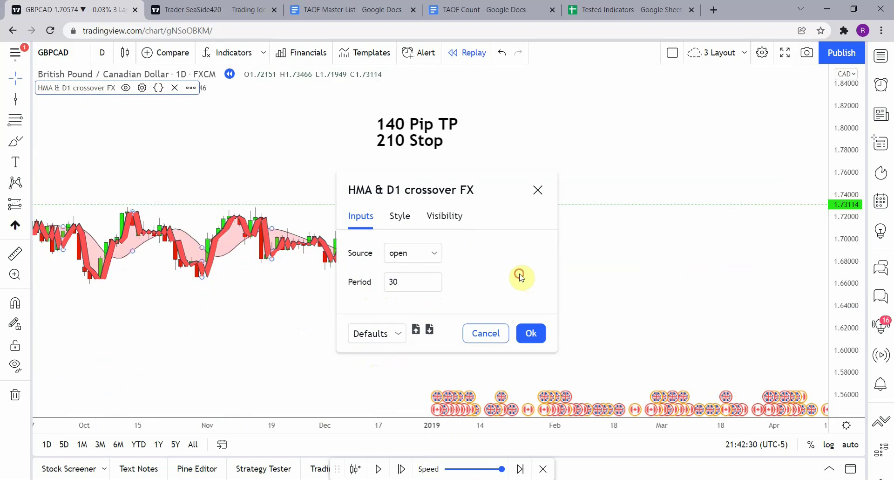
left_click(531, 333)
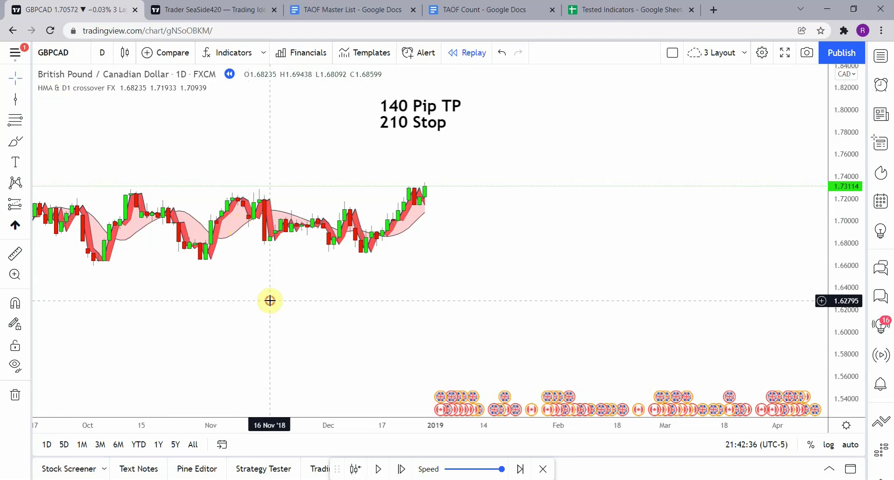
left_click_drag(271, 300, 268, 290)
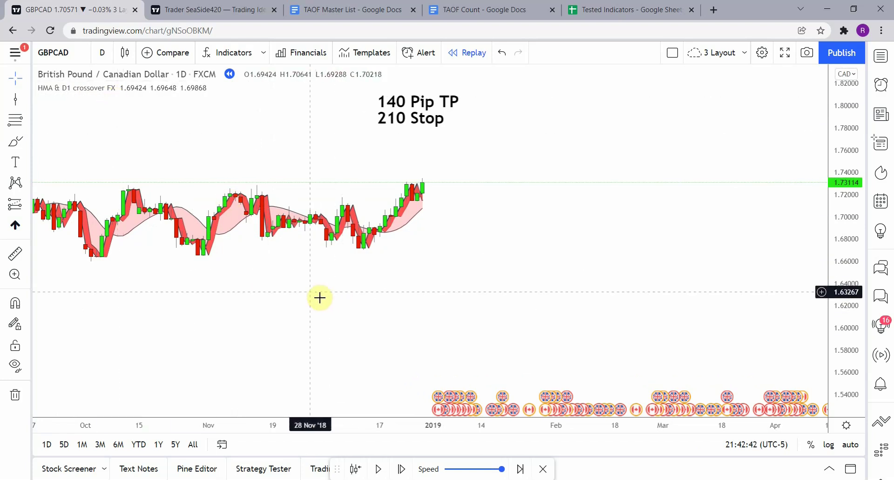
left_click_drag(300, 288, 296, 286)
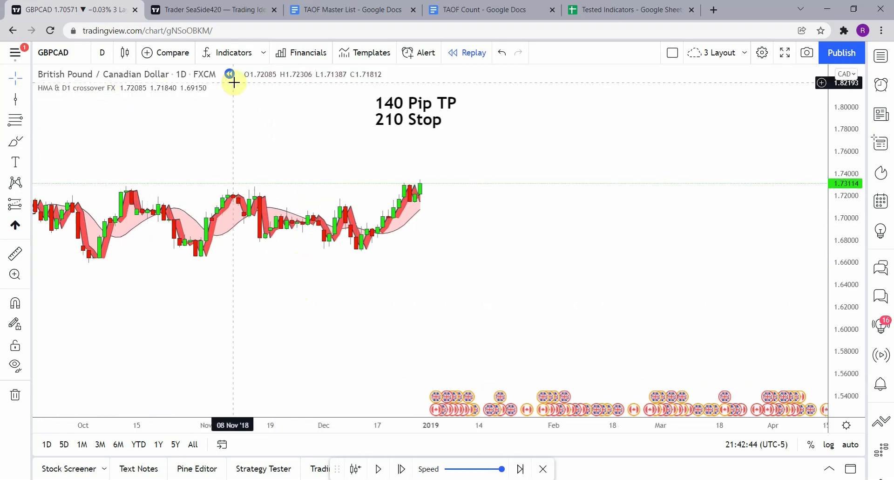
- Move the indicator to a new pane below, enlarge it and compress its price scale
left_click(191, 88)
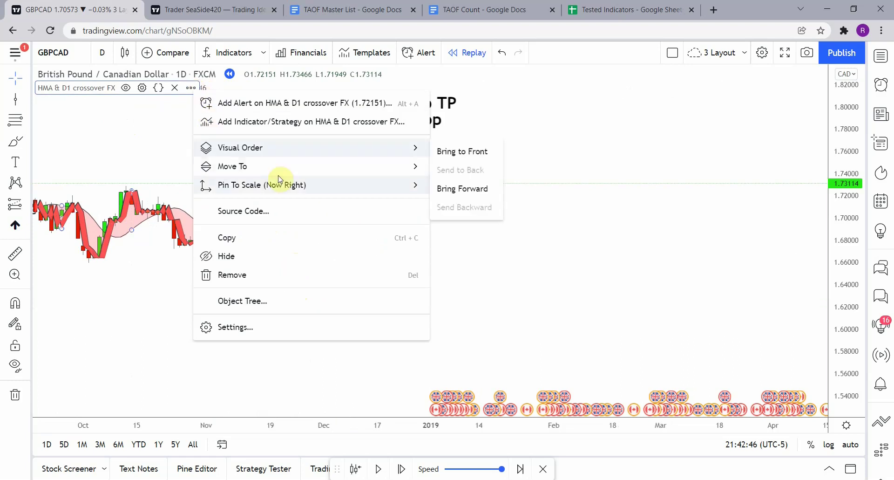
mouse_move(393, 172)
left_click(455, 189)
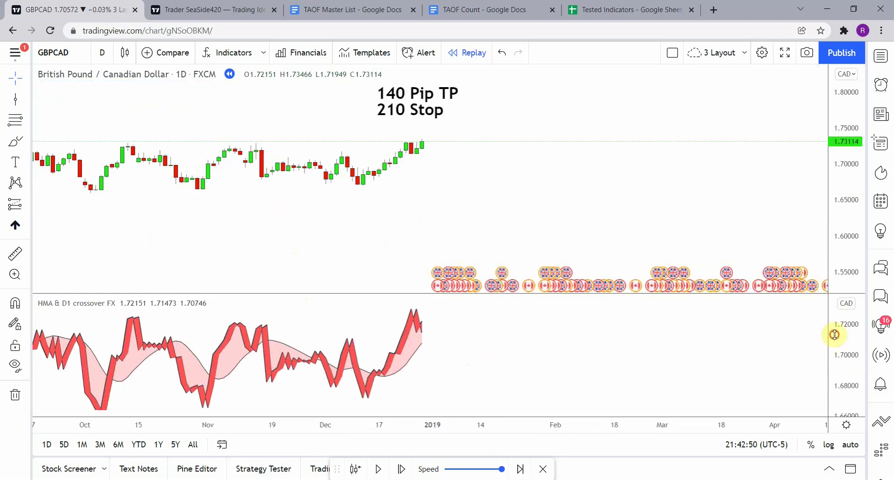
left_click_drag(834, 387, 834, 413)
left_click_drag(622, 363, 626, 366)
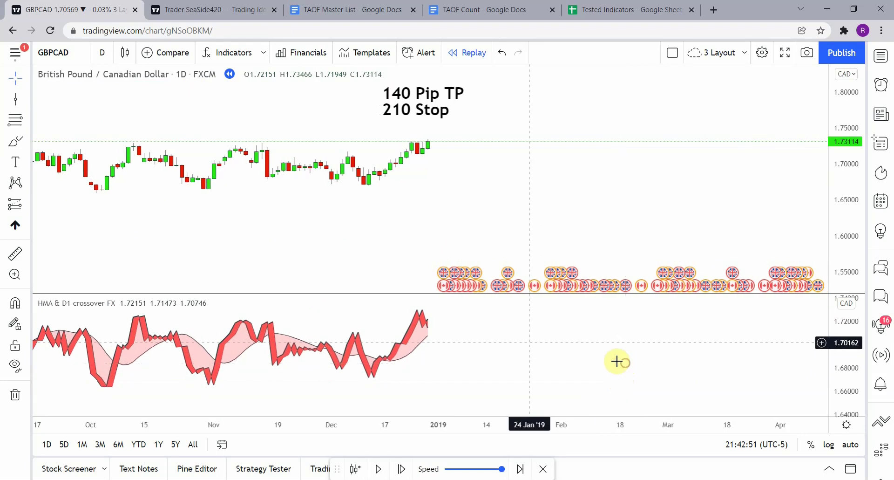
mouse_move(309, 293)
left_mouse_down()
mouse_move(314, 266)
mouse_move(314, 277)
left_mouse_up()
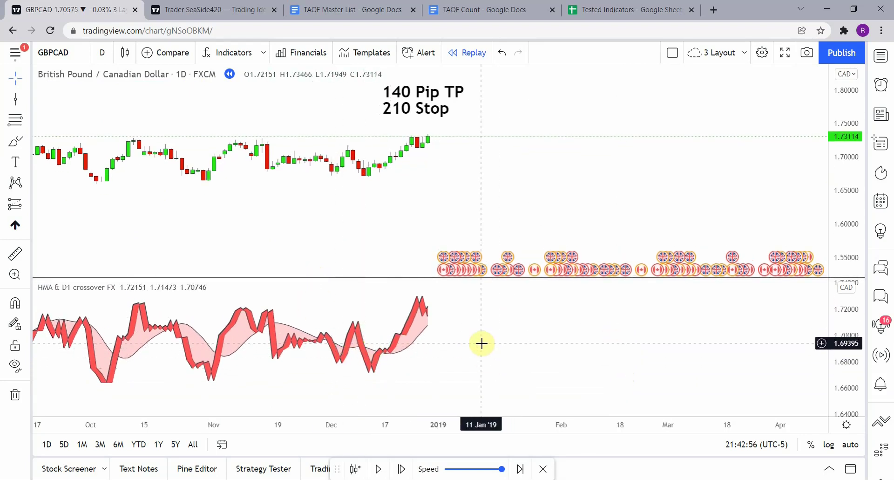
left_click_drag(448, 360, 449, 360)
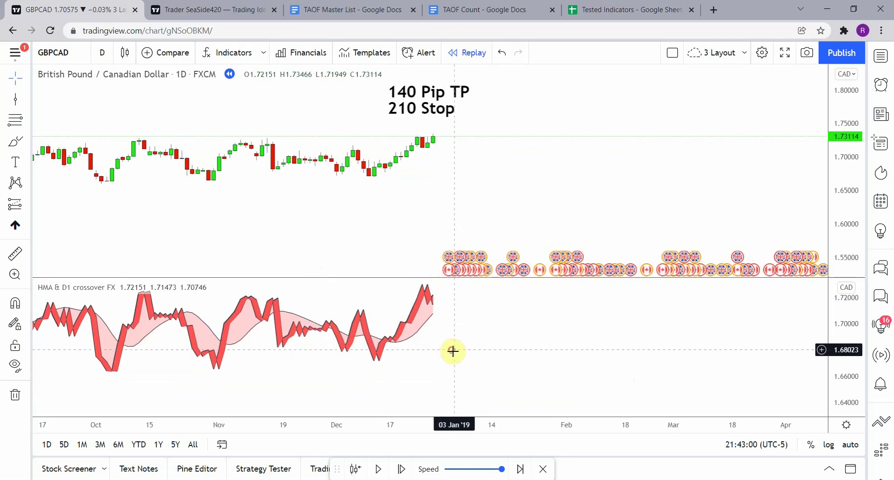
mouse_move(237, 371)
left_mouse_down()
mouse_move(280, 364)
mouse_move(254, 375)
left_mouse_up()
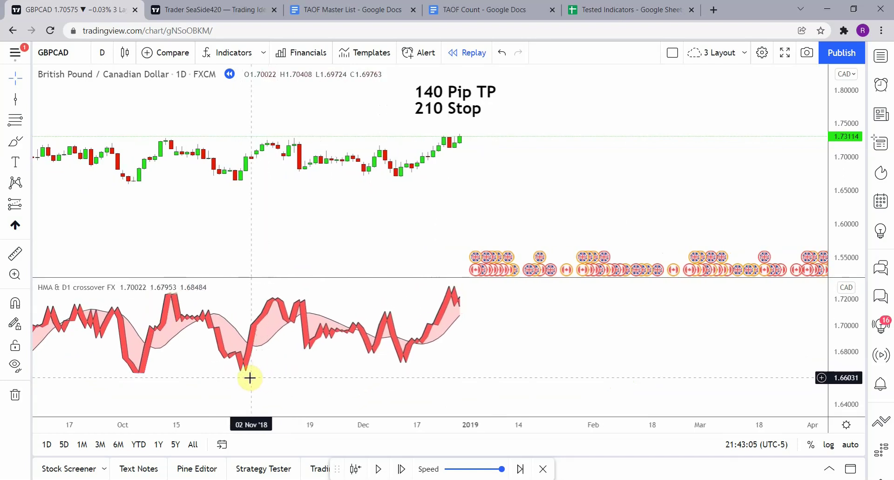
left_click_drag(247, 373, 251, 348)
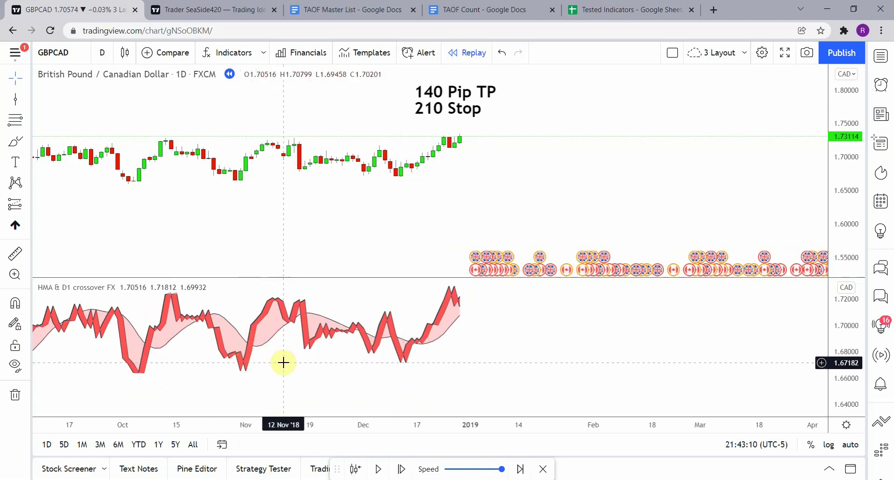
- In the indicator's Style options, toggle the Plots Background fill and HMA line off and on
mouse_move(93, 291)
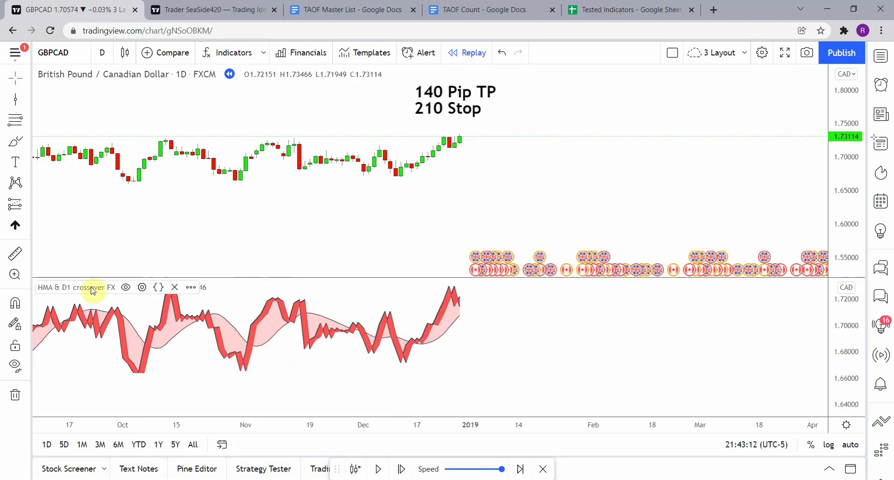
left_click(143, 287)
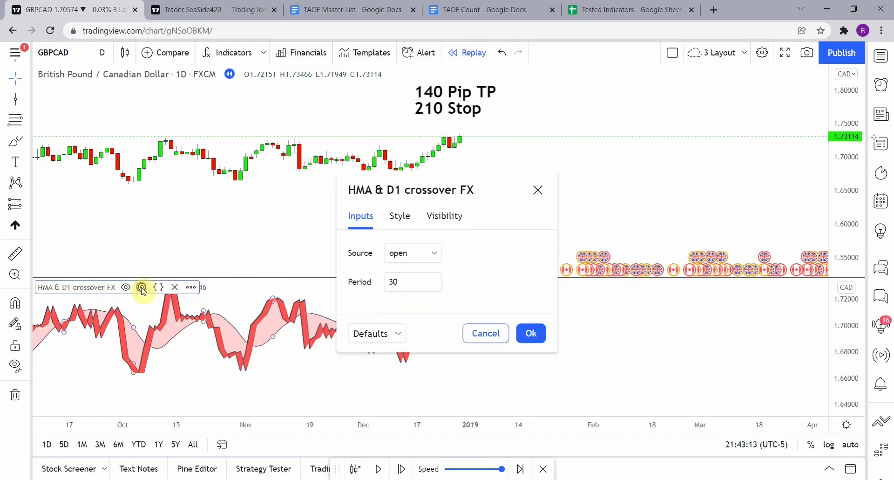
left_click(397, 217)
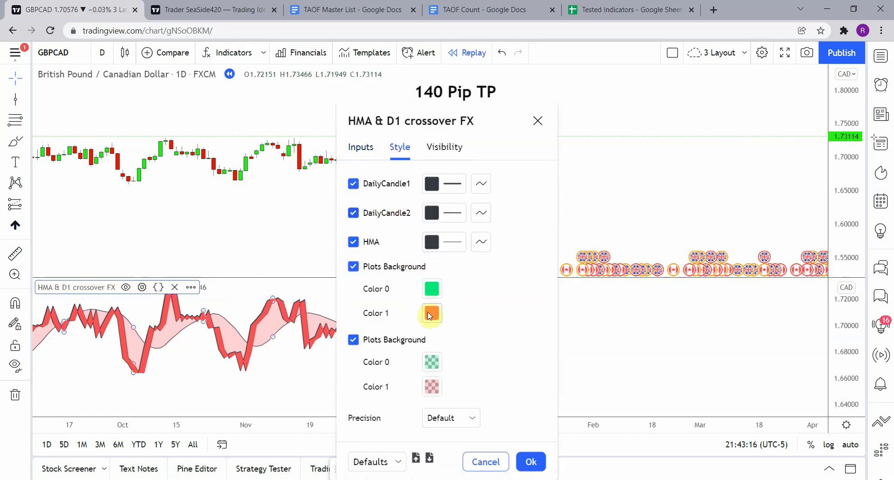
left_click(354, 266)
left_click(354, 266)
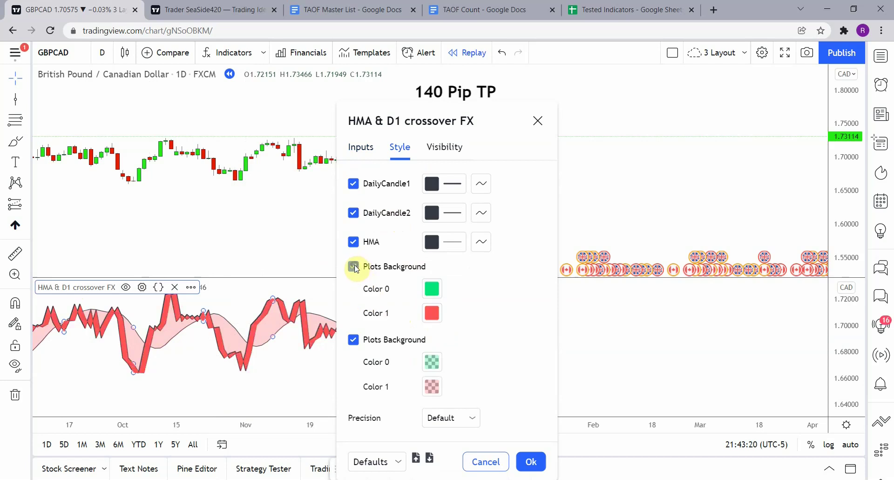
left_click(354, 266)
left_click(354, 266)
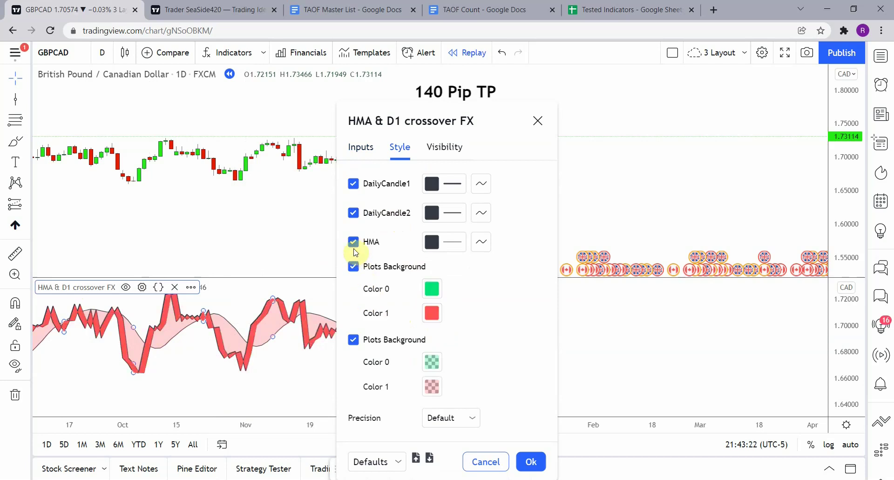
left_click(354, 242)
left_click(353, 240)
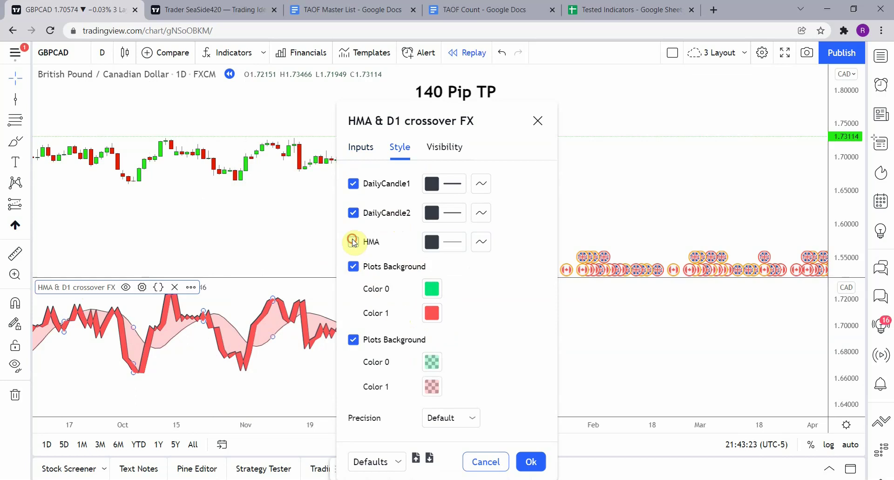
- Toggle the DailyCandle2 and DailyCandle1 plots off and back on, leaving both visible
left_click(354, 213)
left_click(354, 213)
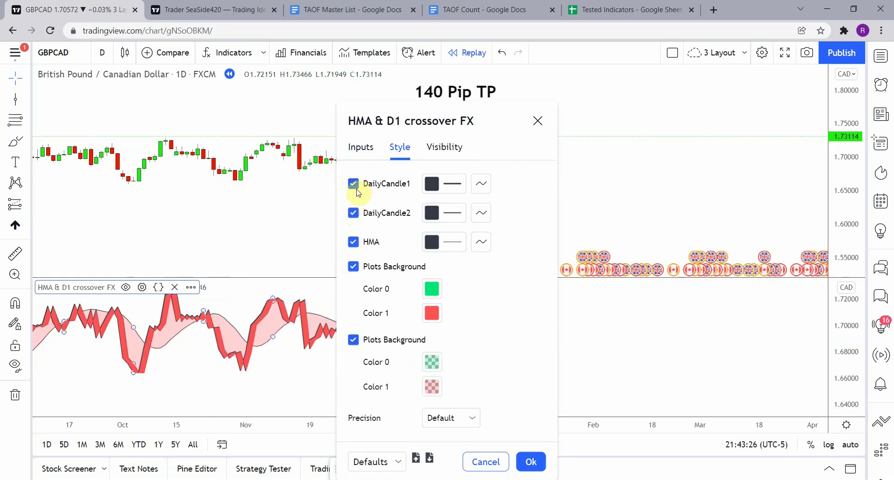
left_click(354, 213)
left_click(354, 213)
left_click(355, 185)
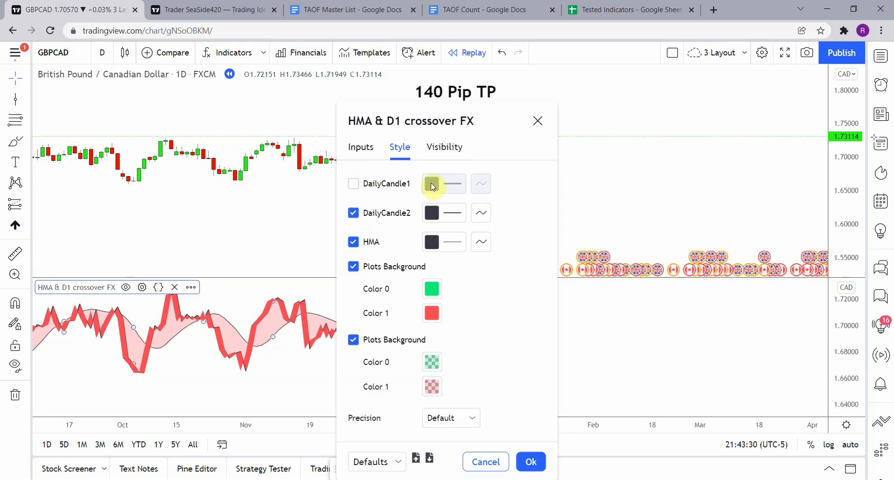
left_click(356, 185)
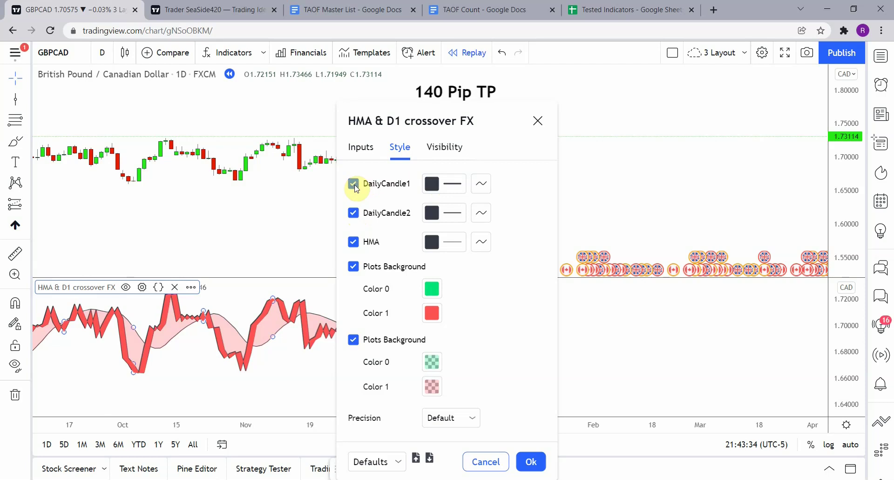
left_click(355, 186)
left_click(356, 186)
- Colour the DailyCandle1 and DailyCandle2 lines blue and apply the style
left_click(432, 184)
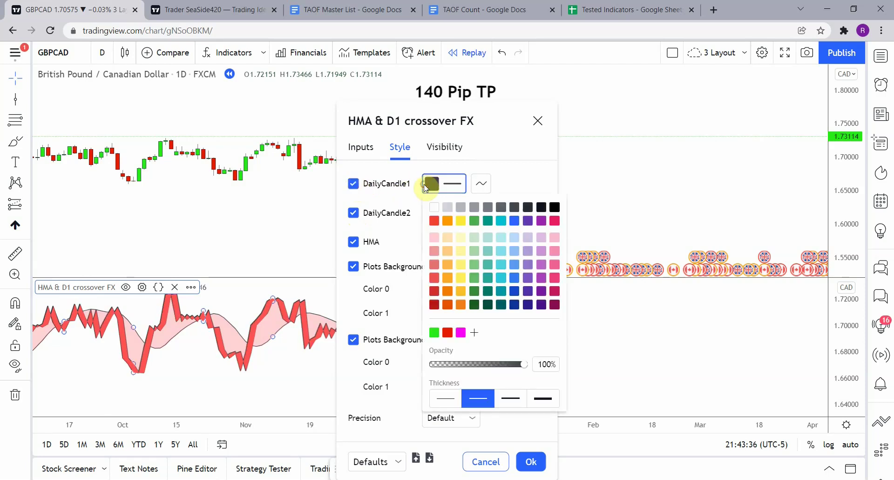
left_click(447, 221)
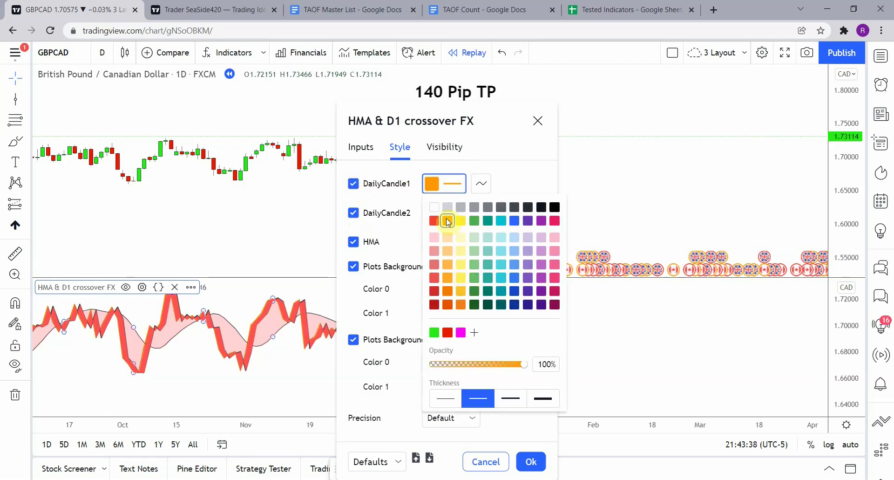
left_click(515, 221)
left_click(525, 175)
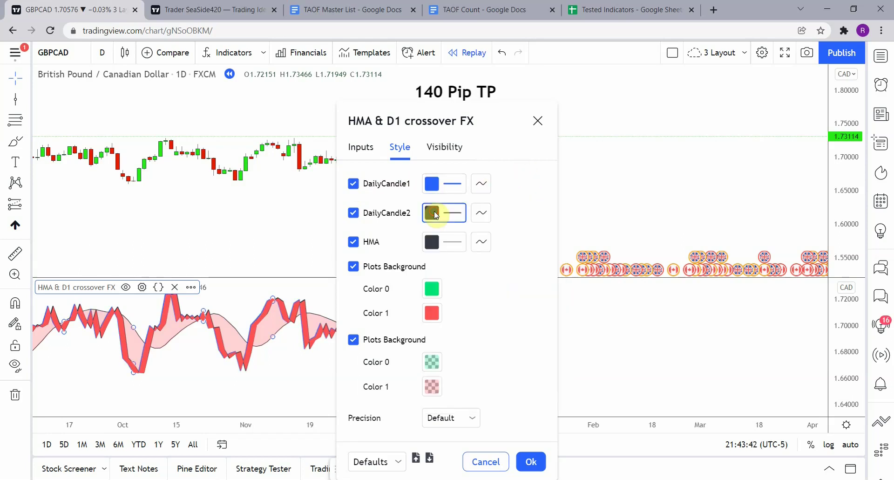
left_click(433, 212)
left_click(514, 249)
left_click(514, 195)
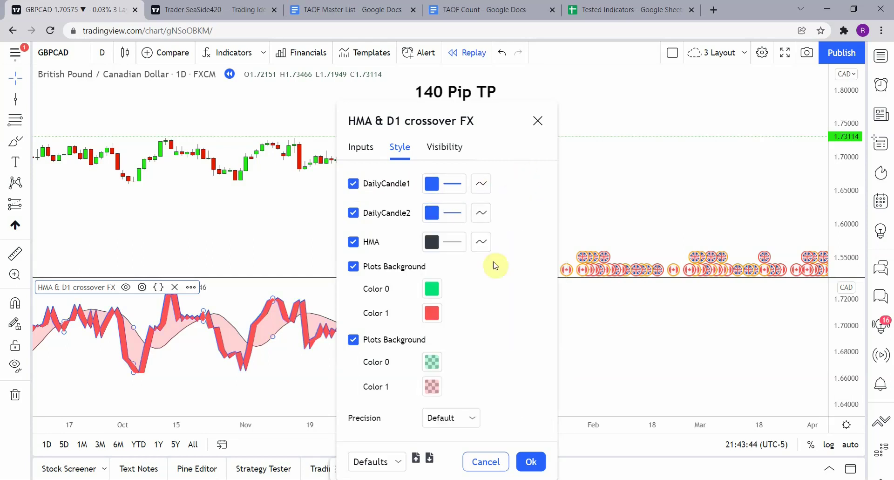
left_click(533, 459)
scroll(265, 375, "up", 5)
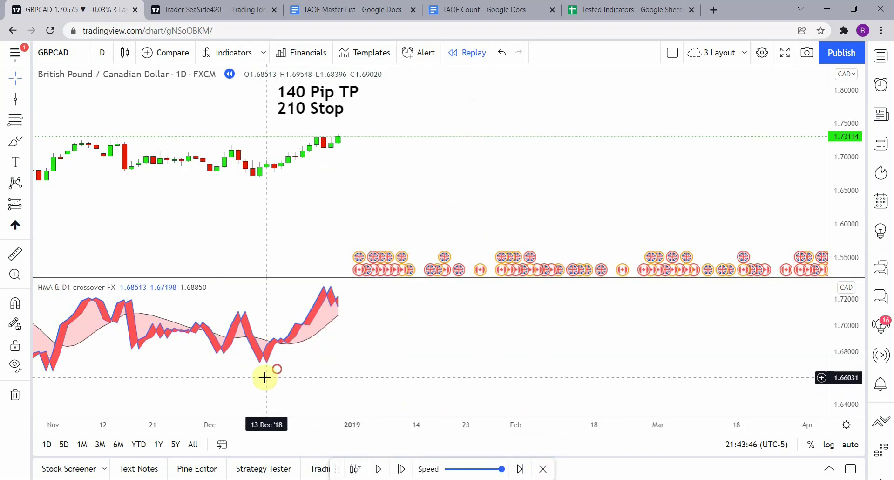
scroll(485, 347, "up", 3)
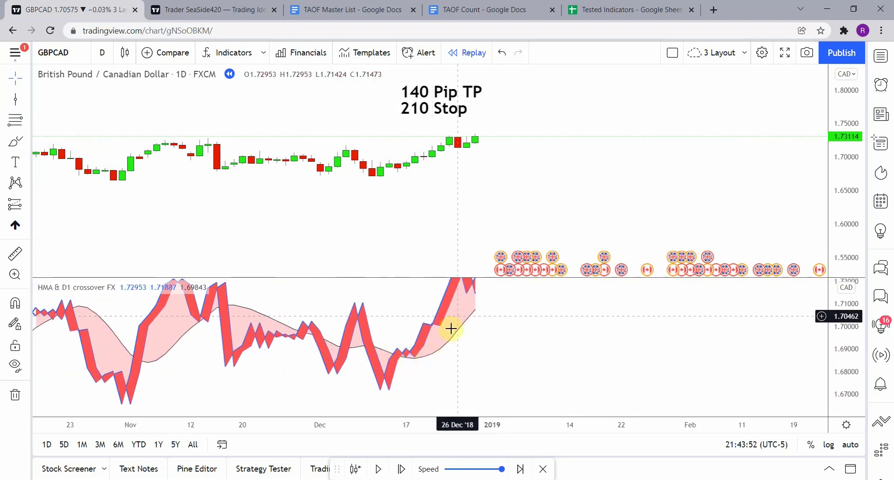
scroll(487, 375, "right", 3)
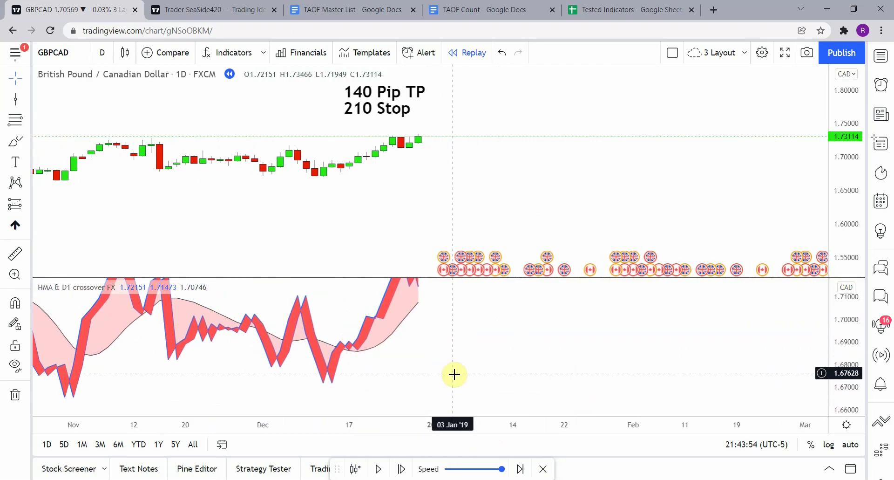
left_click_drag(455, 374, 485, 366)
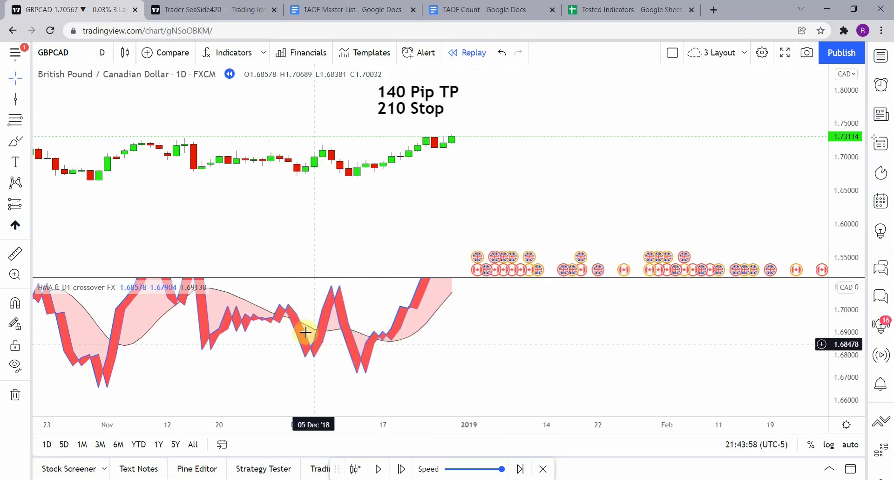
left_click_drag(318, 354, 461, 362)
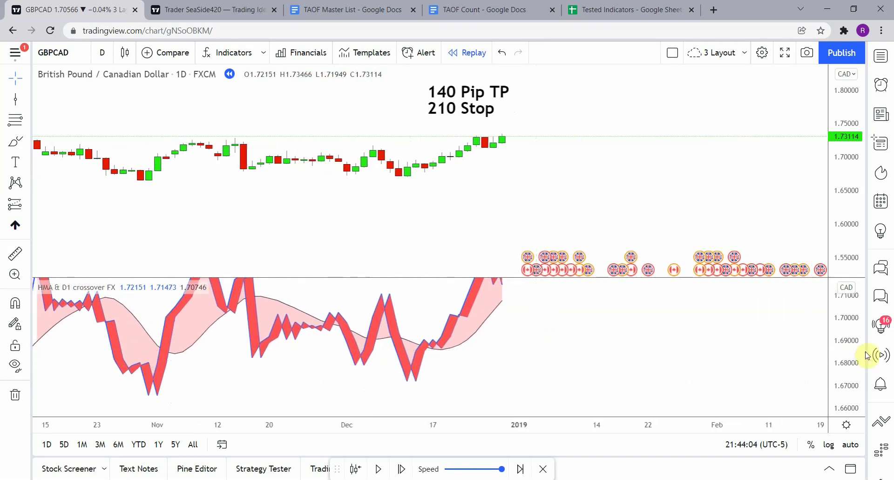
left_click_drag(852, 341, 845, 368)
left_click_drag(693, 368, 607, 380)
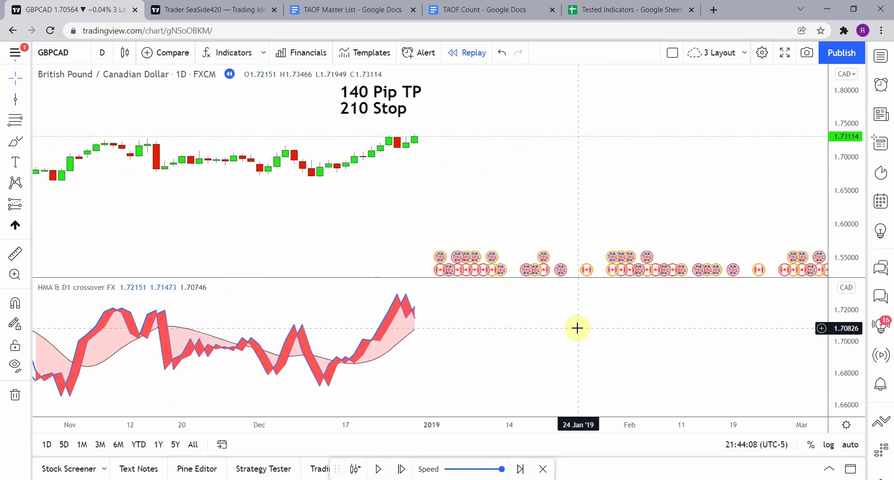
left_click_drag(517, 323, 469, 310)
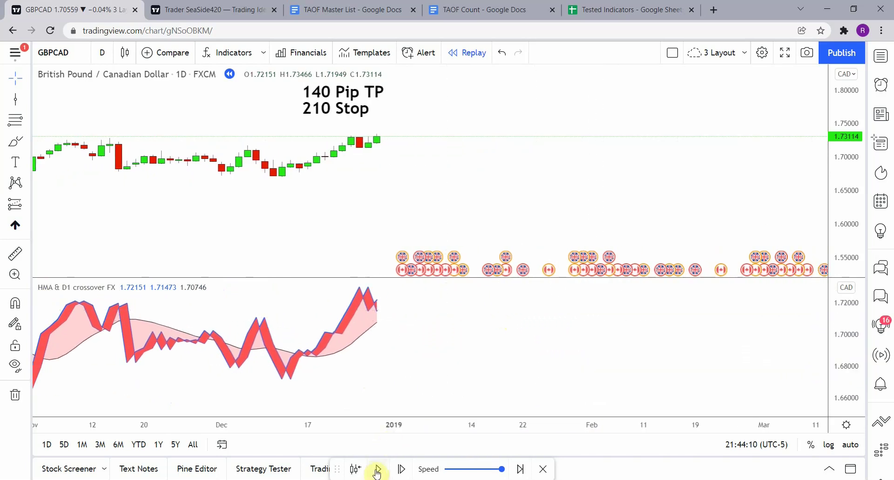
- Replay four daily bars forward and mark 03 Jan '19 with a vertical line
left_click(402, 469)
left_click(402, 470)
left_click(402, 470)
left_click(402, 470)
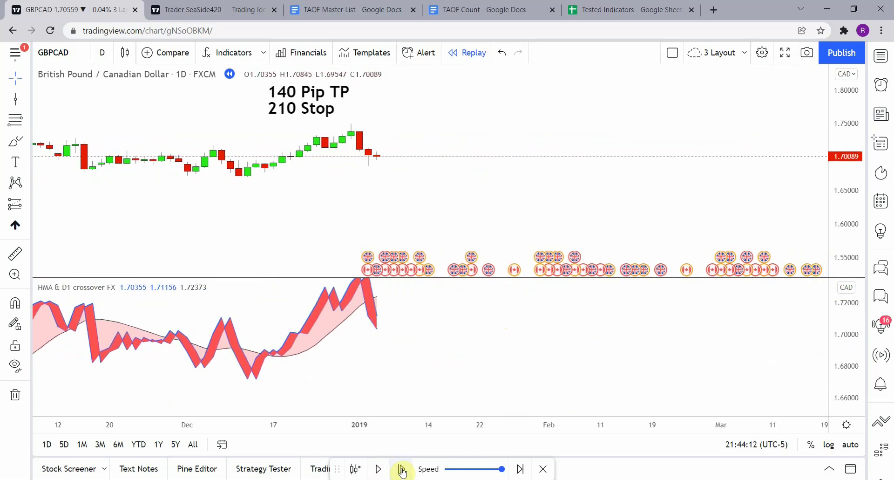
left_click(402, 469)
scroll(461, 341, "left", 3)
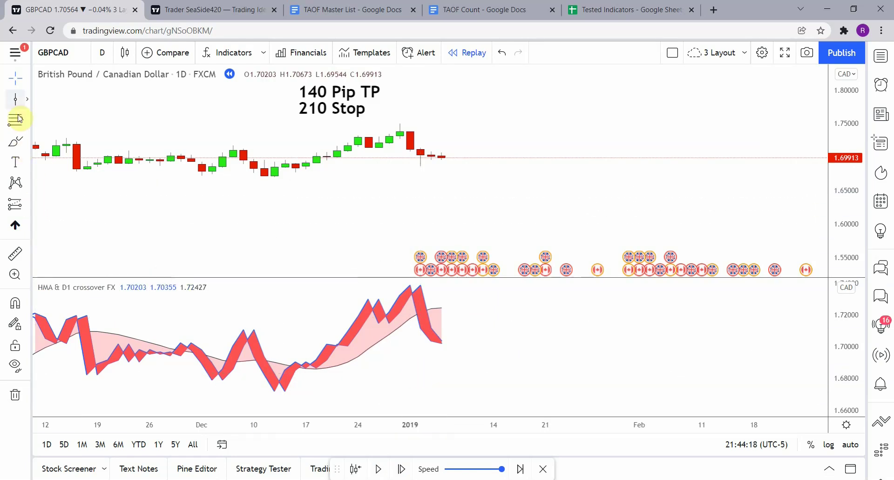
left_click(418, 379)
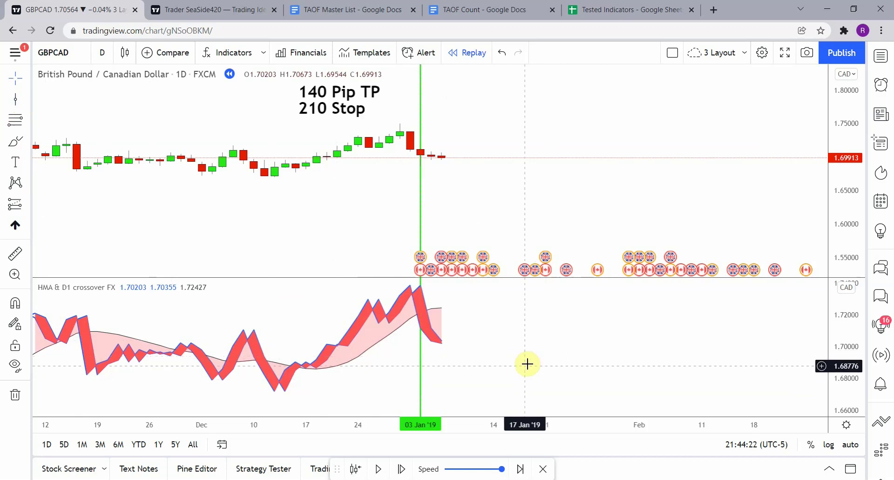
- Replay three more bars, measure the resulting price move, and deselect the 03 Jan line
scroll(555, 347, "down", 3)
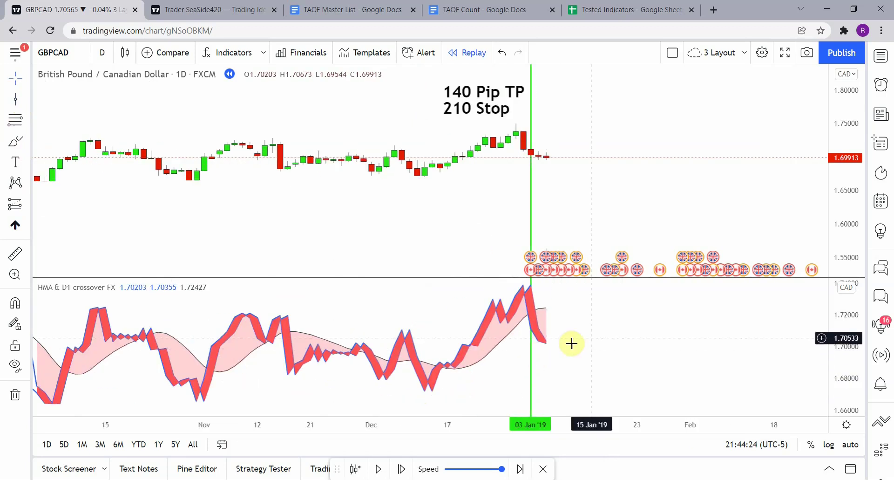
left_click(403, 469)
left_click(403, 469)
left_click(402, 470)
left_click(403, 469)
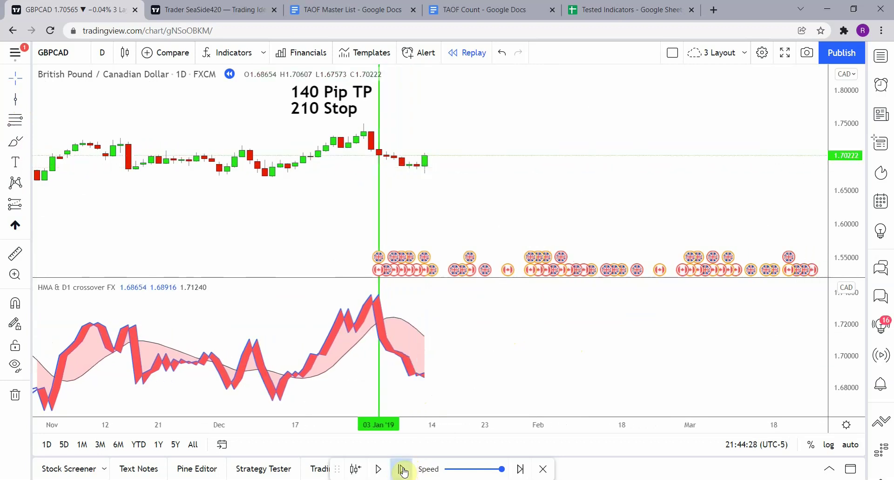
left_click(403, 469)
left_click(402, 469)
left_click(403, 470)
scroll(645, 186, "down", 3)
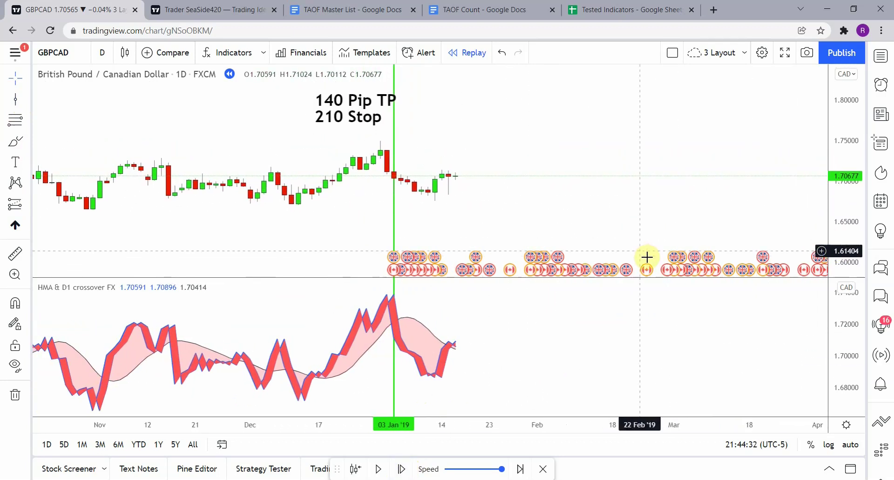
left_click(371, 178, "shift")
left_click(478, 195)
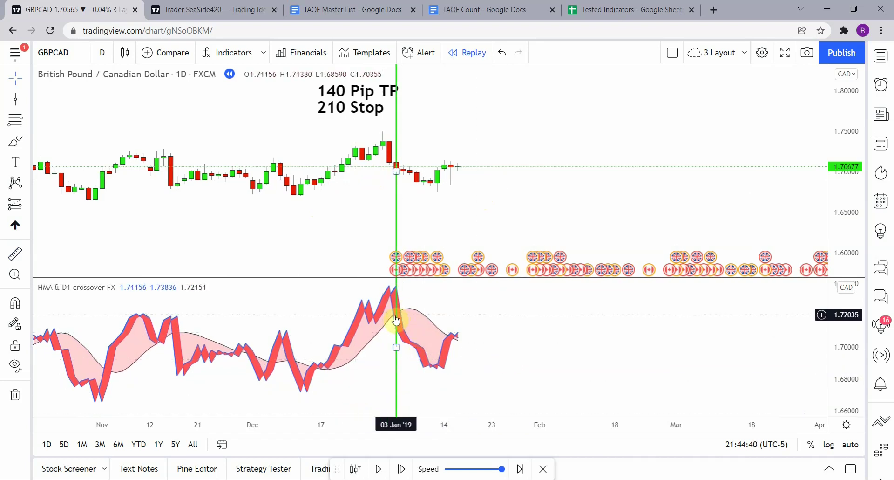
left_click(409, 349)
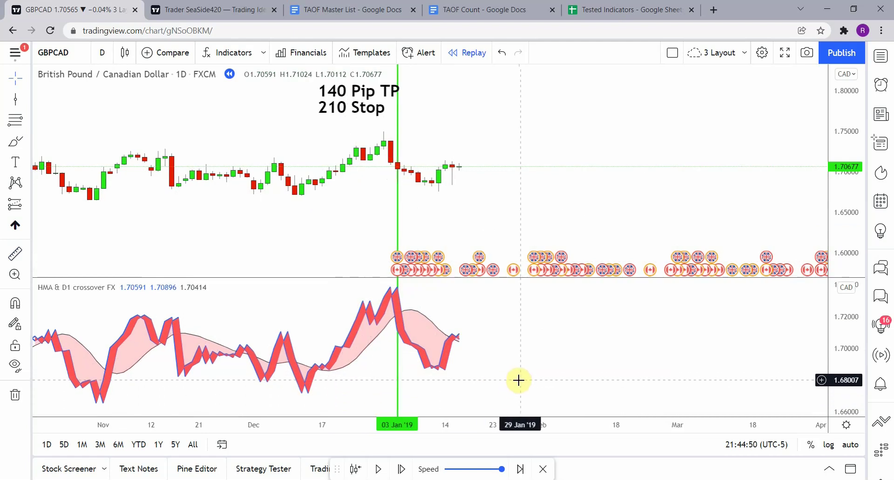
scroll(519, 381, "up", 2)
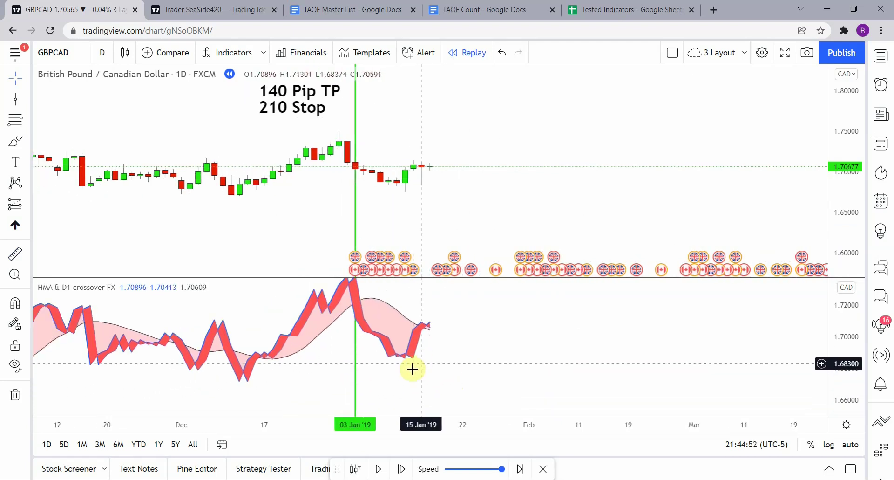
- Mark 15 Jan '19 with a vertical line
left_click(16, 99)
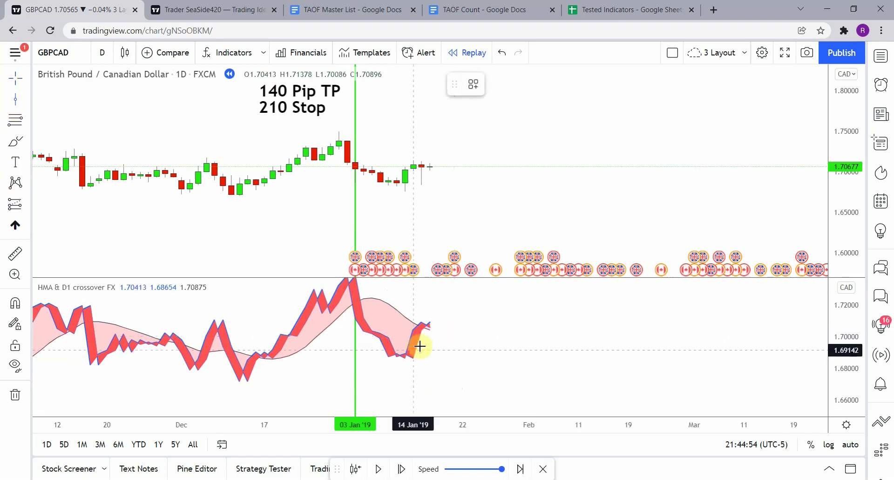
left_click(420, 368)
left_click_drag(421, 372, 438, 373)
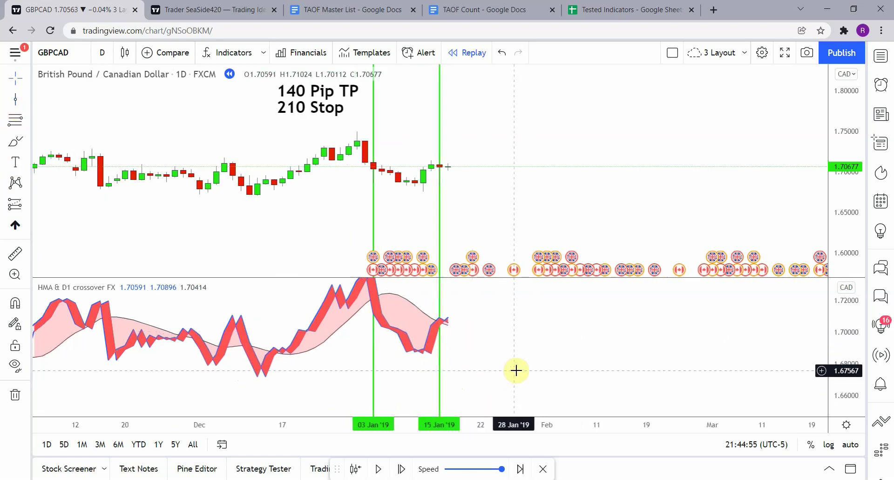
left_click_drag(516, 371, 498, 360)
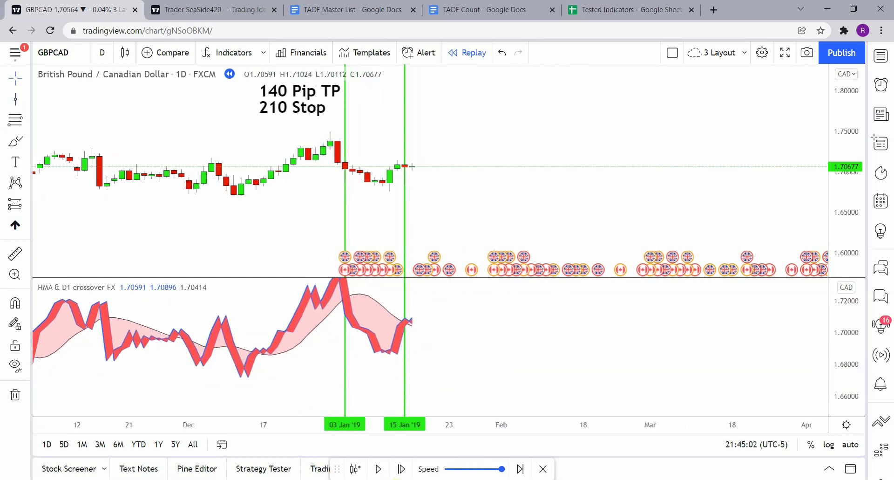
- Replay seven more daily bars, compressing the indicator pane's price scale along the way
left_click(402, 469)
left_click(402, 469)
left_click(402, 469)
left_click(402, 469)
left_click(401, 469)
left_click(402, 469)
left_click(401, 470)
left_click(401, 469)
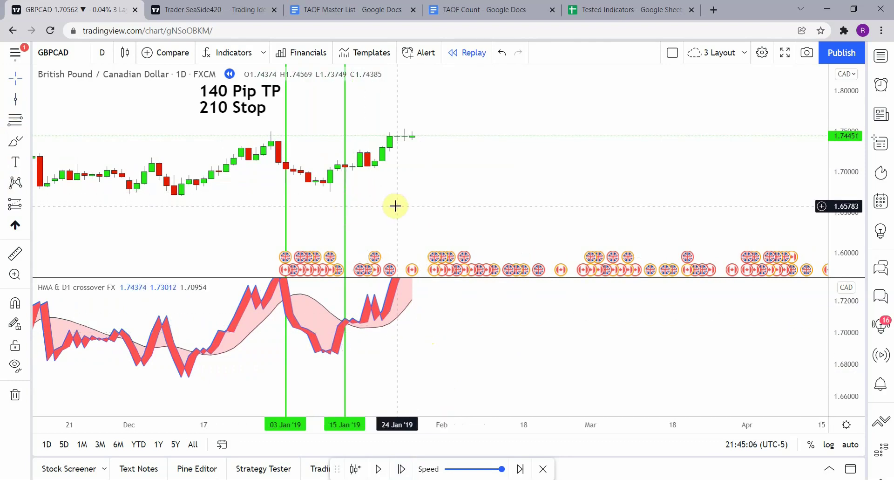
left_click_drag(844, 320, 852, 366)
left_click(401, 469)
left_click(402, 469)
left_click(401, 469)
left_click(402, 469)
left_click(401, 469)
left_click(401, 469)
left_click(401, 469)
left_click(401, 469)
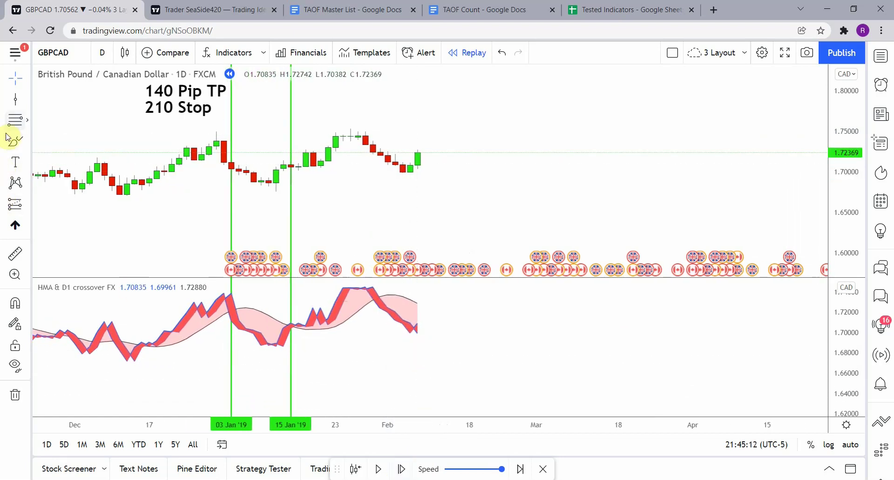
- Mark 31 Jan '19 with a vertical line
left_click(15, 99)
left_click(375, 338)
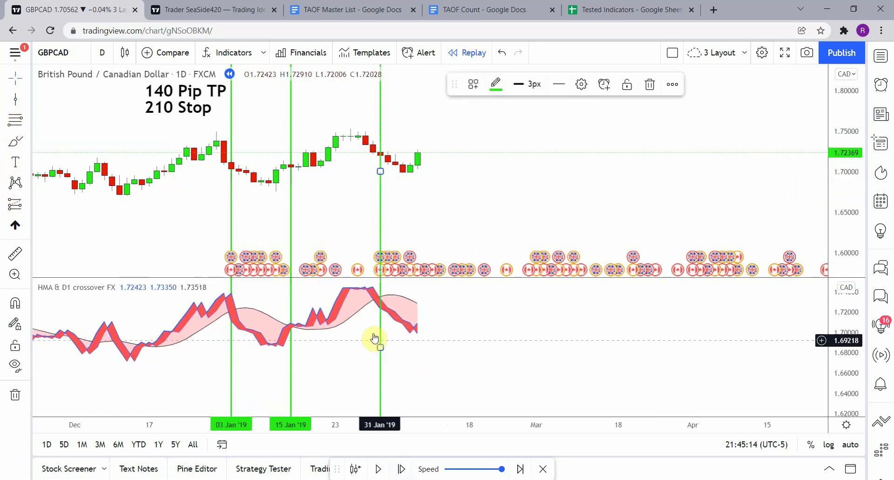
left_click_drag(449, 200, 527, 206)
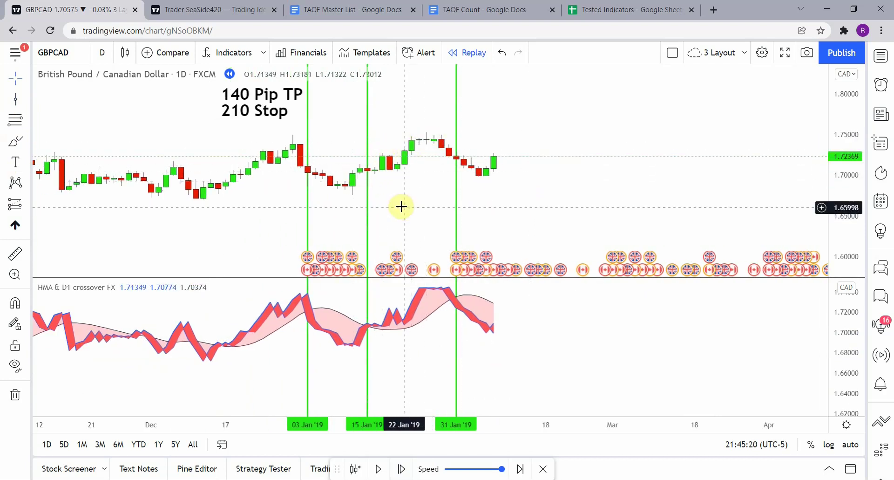
left_click_drag(401, 206, 398, 196)
left_click(454, 156)
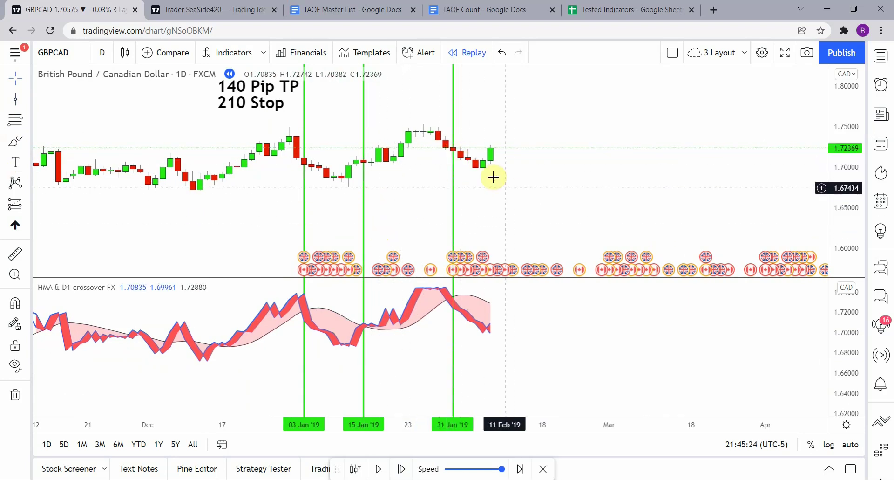
left_click(489, 220)
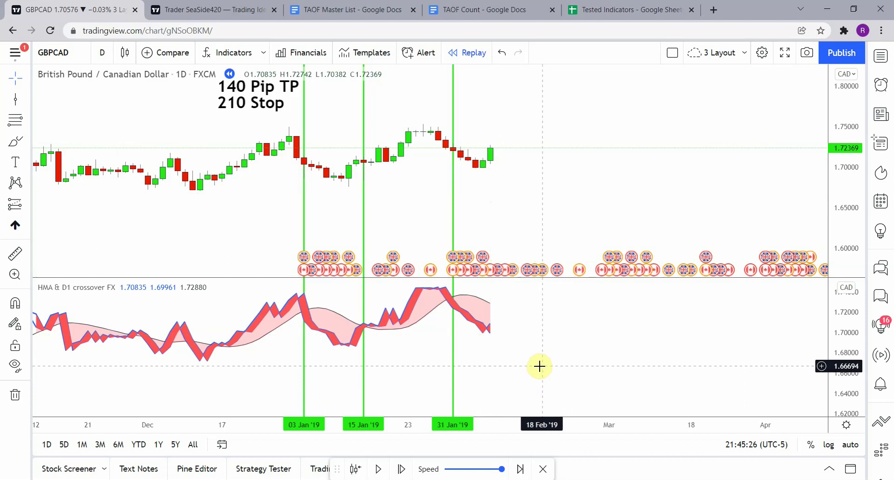
- Make the new crossover line red and mark the March crossovers with red lines
left_click_drag(537, 366, 544, 226)
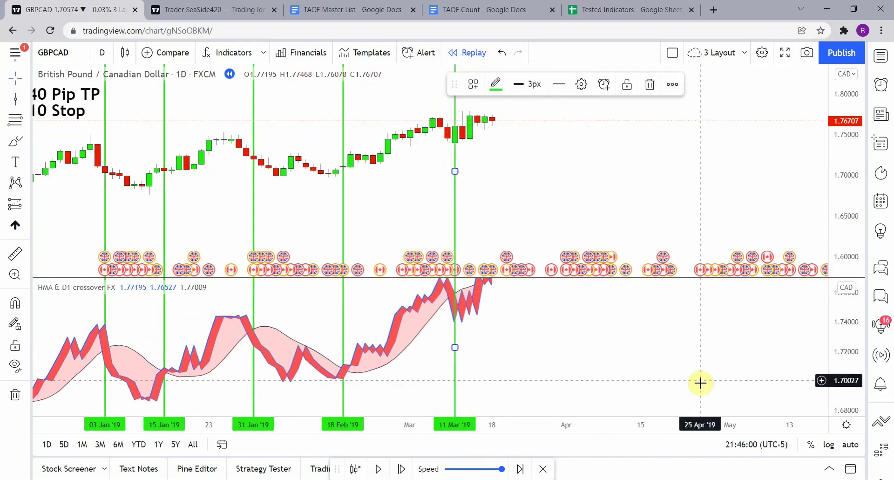
left_click(496, 84)
left_click(503, 193)
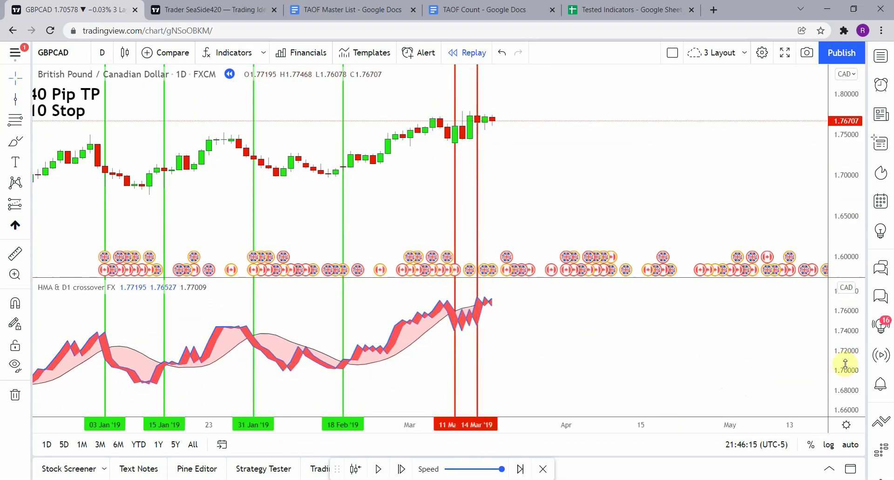
scroll(483, 362, "up", 5)
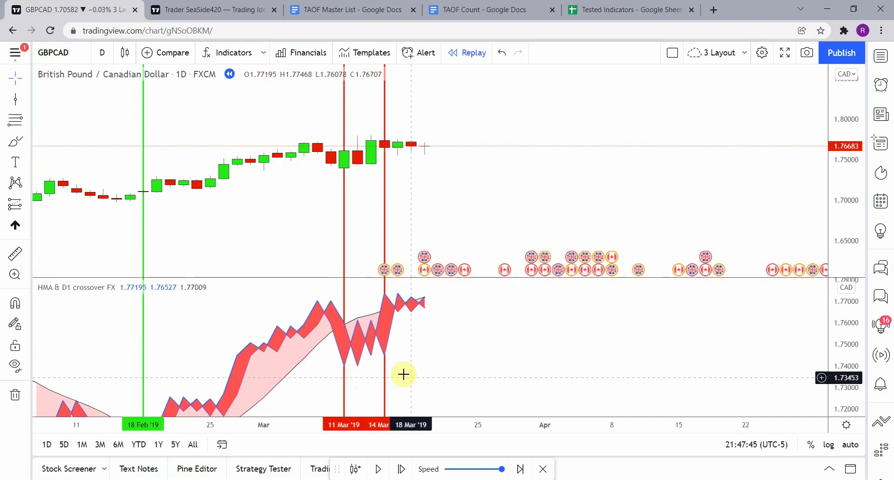
left_click(403, 374)
left_click(411, 364)
left_click(15, 120)
left_click(397, 368)
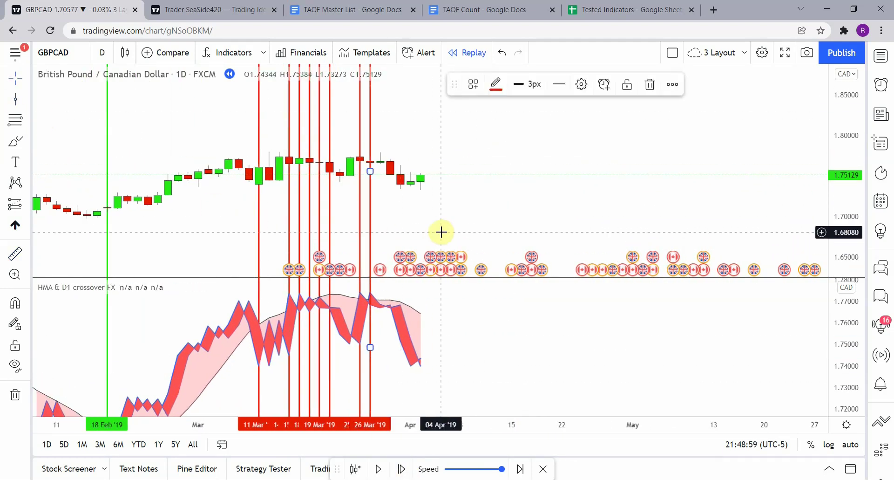
- Run the bar replay forward from spring through late June
left_click(378, 468)
left_click(291, 173, "shift")
scroll(495, 204, "down", 2)
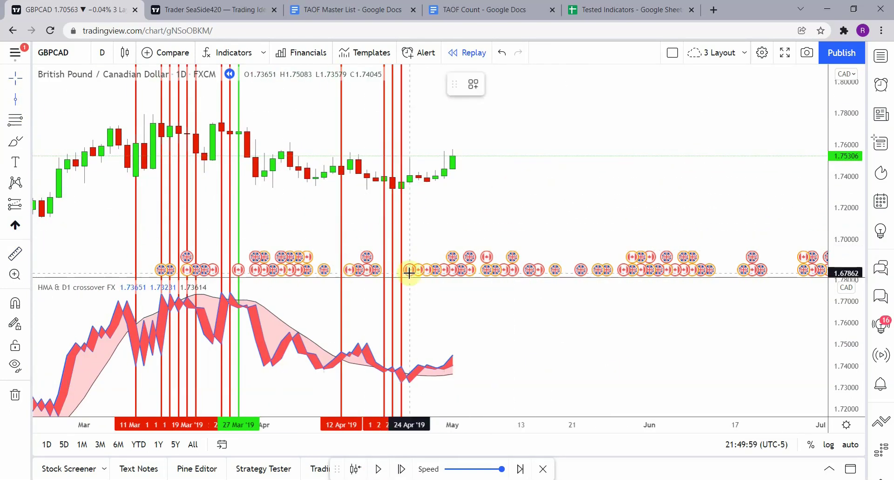
left_click(379, 468)
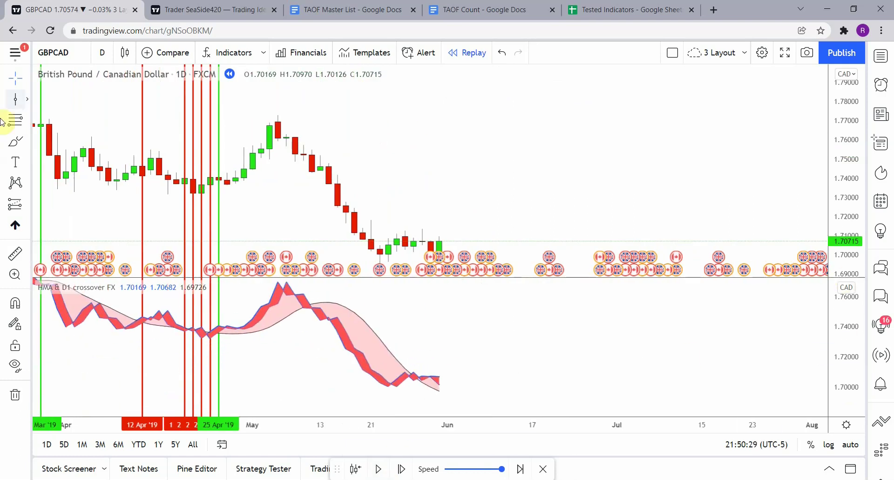
key("shift+Right")
left_click(401, 468)
key("shift+Right")
key("shift+Right")
key("shift+Right")
key("shift+Right")
key("shift+Right")
key("shift+Right")
key("shift+Right")
key("shift+Right")
key("shift+Right")
key("shift+Right")
key("shift+Right")
key("shift+Right")
key("shift+Right")
key("shift+Right")
- Replay from late June to mid-November, checking the green 24 Jun and 11 Sep lines
left_click(422, 171)
key("shift+Right")
key("shift+Right")
key("shift+Right")
key("shift+Right")
key("shift+Right")
key("shift+Right")
key("shift+Right")
key("shift+Right")
key("shift+Right")
key("shift+Right")
key("shift+Right")
key("shift+Right")
key("shift+Right")
key("shift+Right")
key("shift+Right")
key("shift+Right")
key("shift+Right")
key("shift+Right")
key("shift+Right")
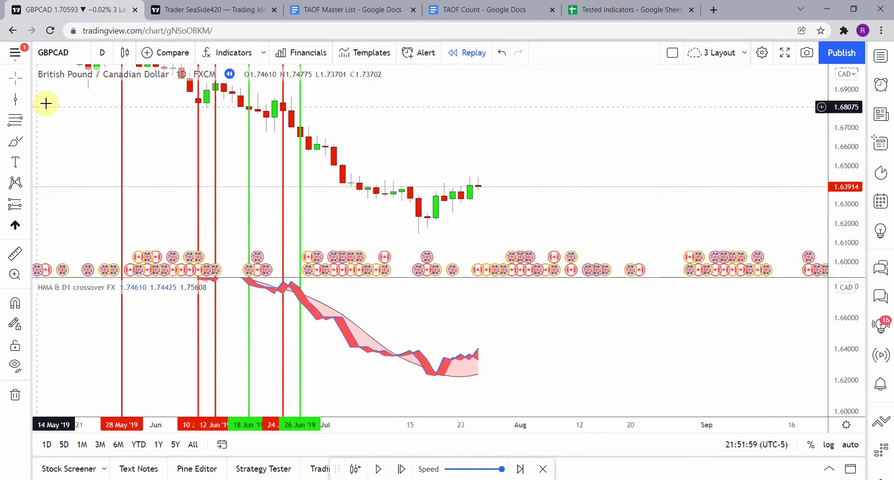
key("shift+Right")
key("shift+Right")
key("shift+Right")
key("shift+Right")
key("shift+Right")
key("shift+Right")
key("shift+Right")
key("shift+Right")
key("shift+Right")
key("shift+Right")
key("shift+Right")
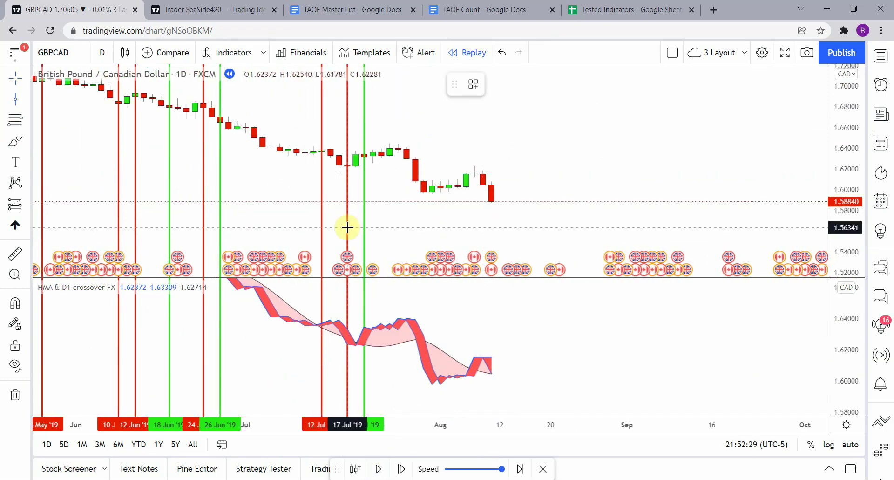
key("shift+Right")
key("shift+Right")
key("shift+Right")
key("shift+Right")
key("shift+Right")
key("shift+Right")
key("shift+Right")
key("shift+Right")
key("shift+Right")
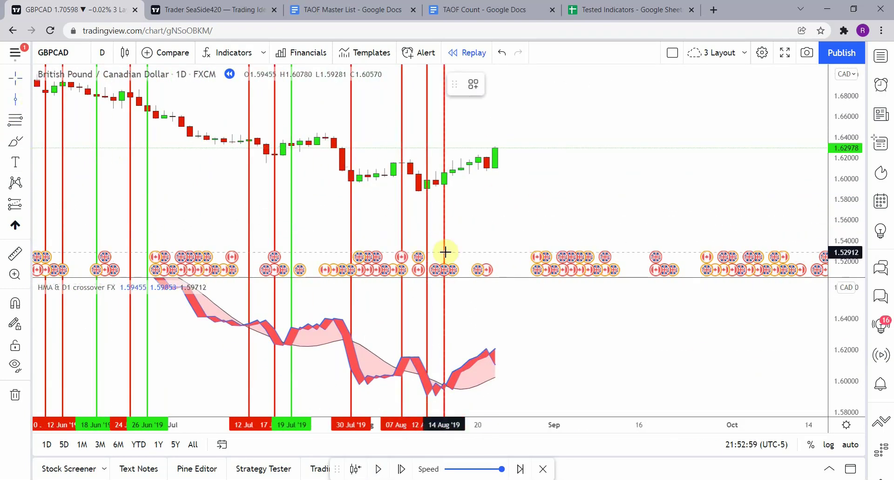
key("shift+Right")
key("shift+Right")
key("shift+Right")
key("shift+Right")
key("shift+Right")
key("shift+Right")
key("shift+Right")
key("shift+Right")
key("shift+Right")
key("shift+Right")
key("shift+Right")
key("shift+Right")
key("shift+Right")
key("shift+Right")
key("shift+Right")
key("shift+Right")
key("shift+Right")
key("shift+Right")
key("shift+Right")
key("shift+Right")
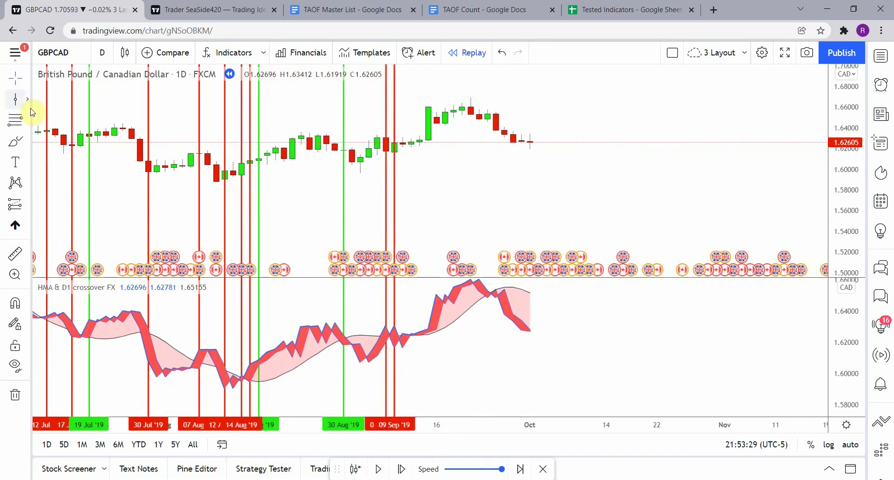
left_click(412, 230)
key("shift+Right")
key("shift+Right")
key("shift+Right")
key("shift+Right")
key("shift+Right")
key("shift+Right")
key("shift+Right")
key("shift+Right")
key("shift+Right")
key("shift+Right")
key("shift+Right")
key("shift+Right")
key("shift+Right")
key("shift+Right")
key("shift+Right")
key("shift+Right")
key("shift+Right")
key("shift+Right")
key("shift+Right")
key("shift+Right")
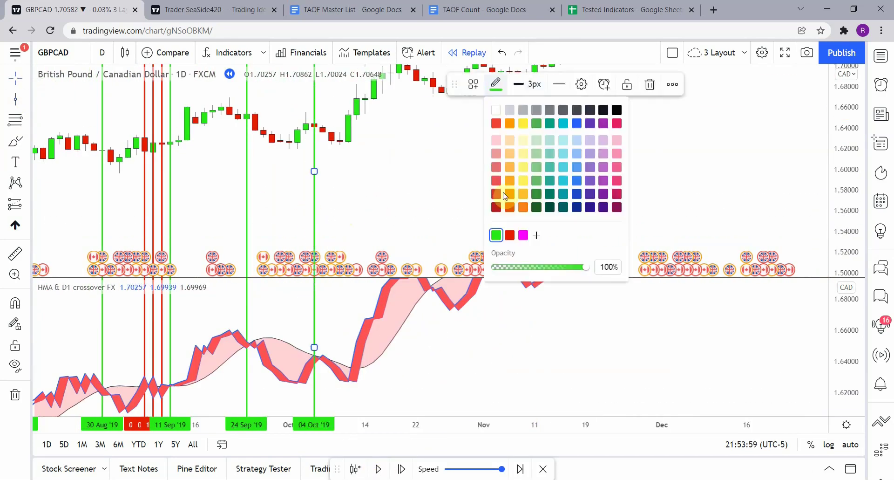
- Make the 01 Nov line red and advance the replay toward early January
left_click(493, 84)
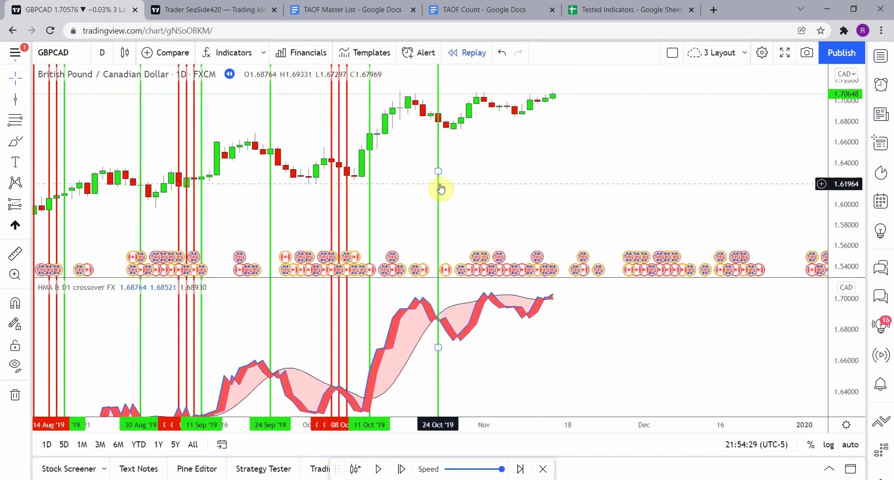
left_click(495, 132)
key("shift+Right")
key("shift+Right")
key("shift+Right")
key("shift+Right")
key("shift+Right")
key("shift+Right")
key("shift+Right")
key("shift+Right")
key("shift+Right")
key("shift+Right")
key("shift+Right")
key("shift+Right")
key("shift+Right")
key("shift+Right")
key("shift+Right")
key("shift+Right")
key("shift+Right")
key("shift+Right")
key("shift+Right")
key("shift+Right")
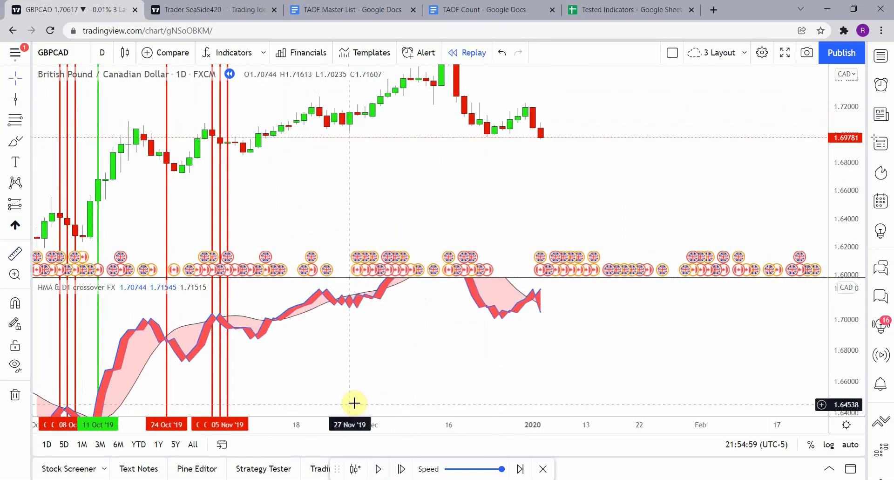
key("alt+v")
- Make the 03 Dec line green and step the replay on to 18 Dec
left_click(495, 84)
left_click(496, 235)
key("alt+v")
key("alt+v")
key("alt+v")
key("shift+Right")
key("alt+v")
left_click(495, 84)
left_click(499, 235)
key("alt+v")
key("alt+v")
key("alt+v")
key("alt+v")
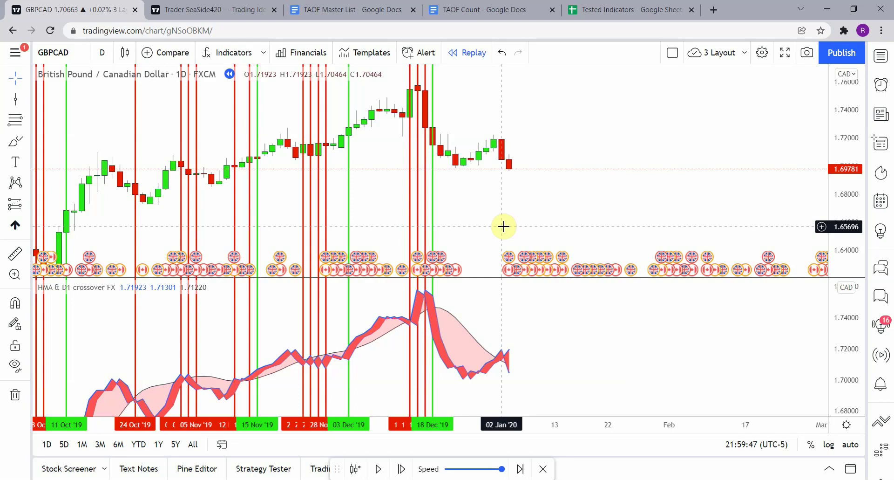
- Zoom out and pan until January through December 2019 with every crossover line shows
scroll(530, 266, "down", 4)
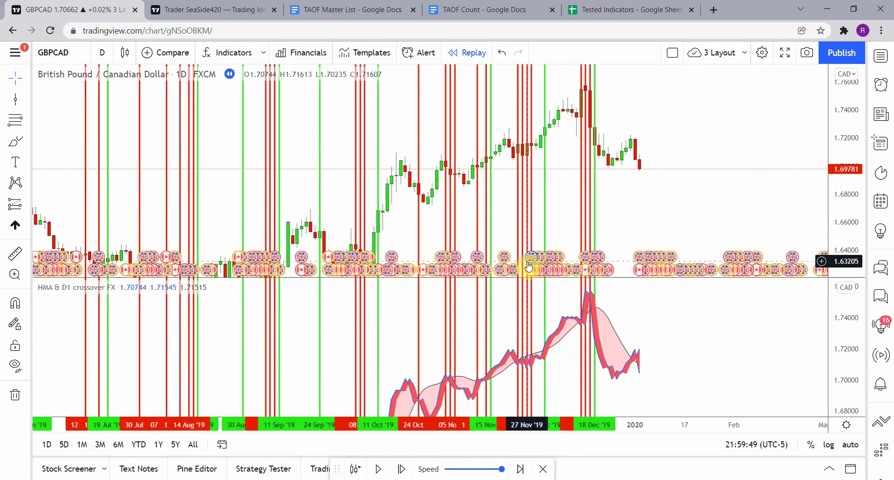
scroll(505, 261, "down", 1)
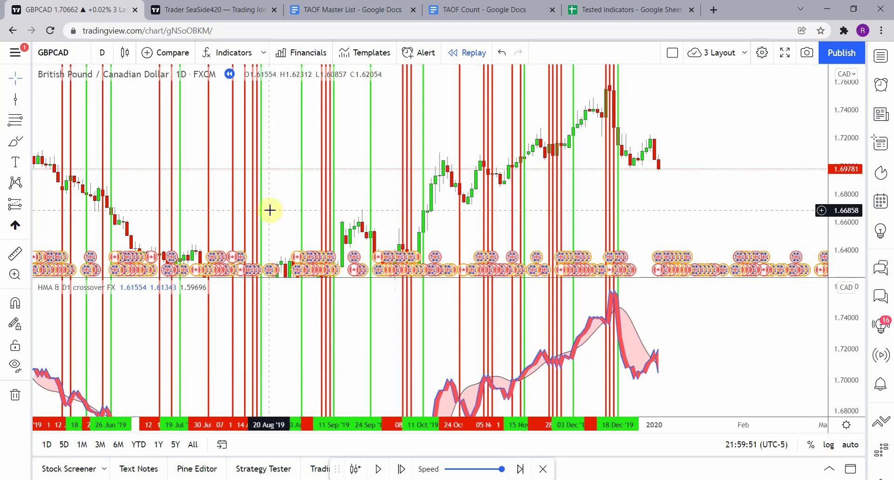
scroll(318, 214, "left", 2)
left_click_drag(317, 214, 561, 242)
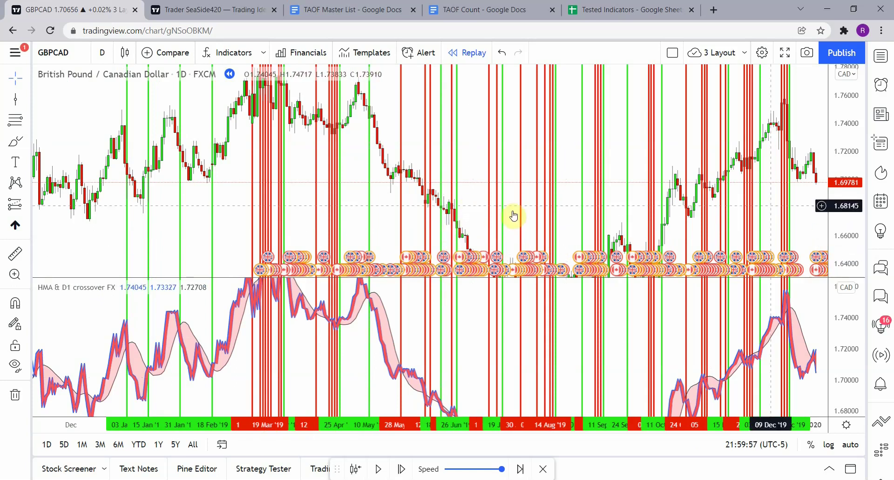
left_click_drag(855, 134, 848, 226)
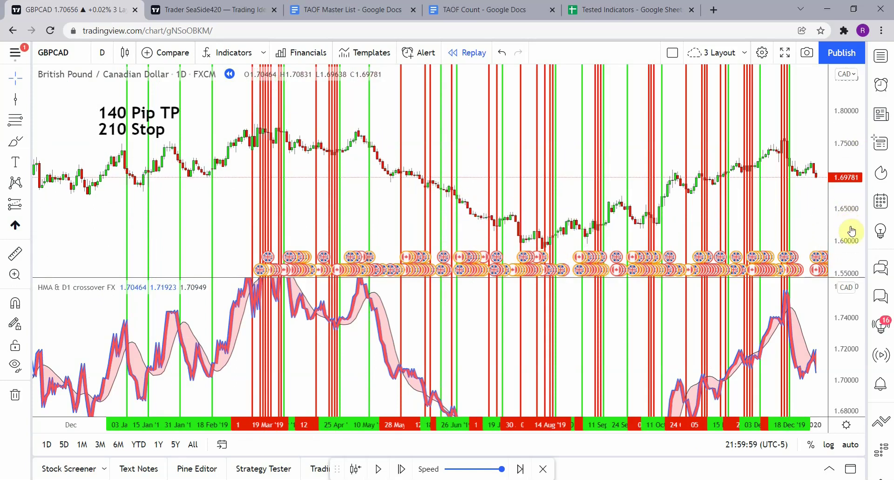
mouse_move(466, 231)
left_mouse_down()
mouse_move(443, 226)
mouse_move(456, 225)
left_mouse_up()
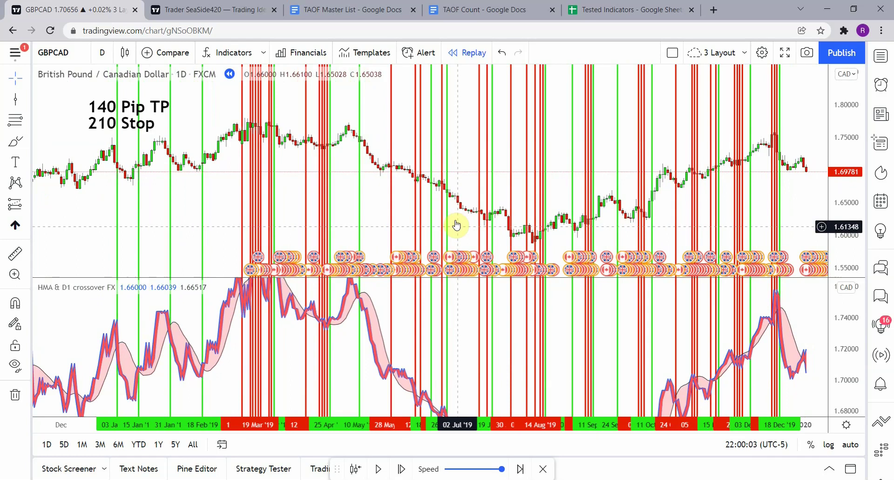
left_click_drag(98, 254, 74, 228)
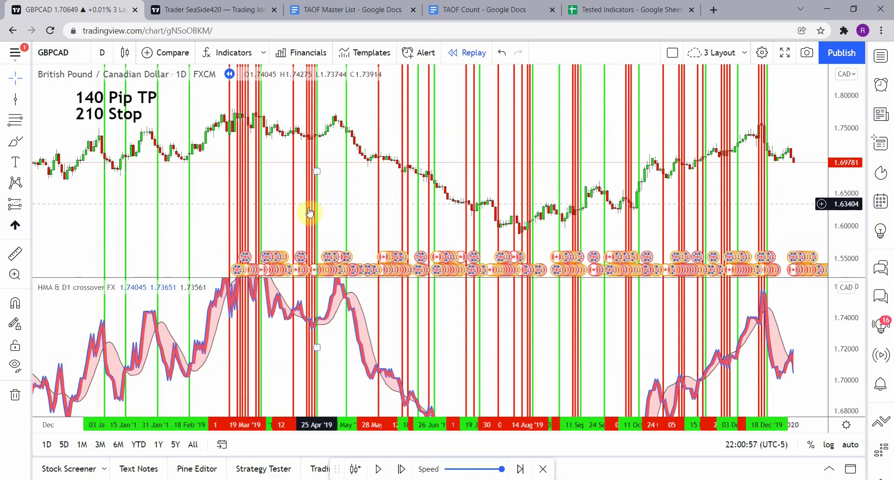
- Drag one crossover line rightward to a later date on the 2019 chart
left_click_drag(318, 208, 773, 202)
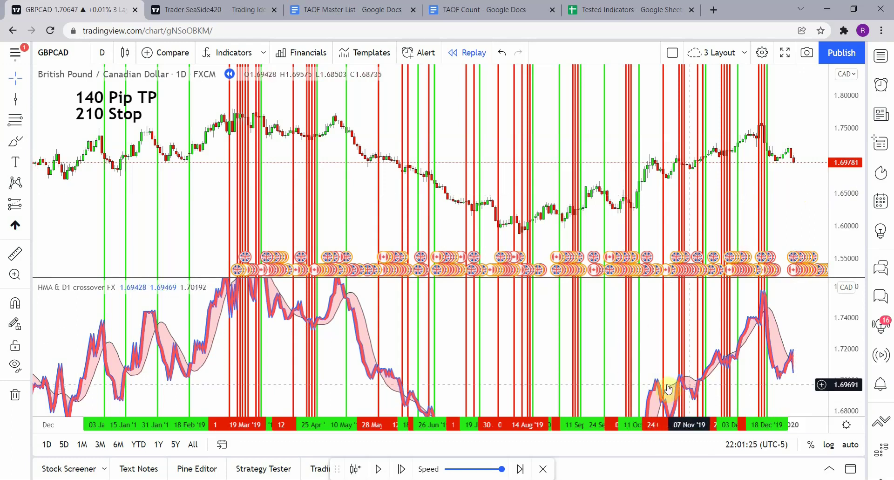
- Compress the indicator pane's price scale until the full 2019 HMA & D1 curve fits
left_click_drag(834, 318, 843, 396)
left_click_drag(361, 385, 363, 374)
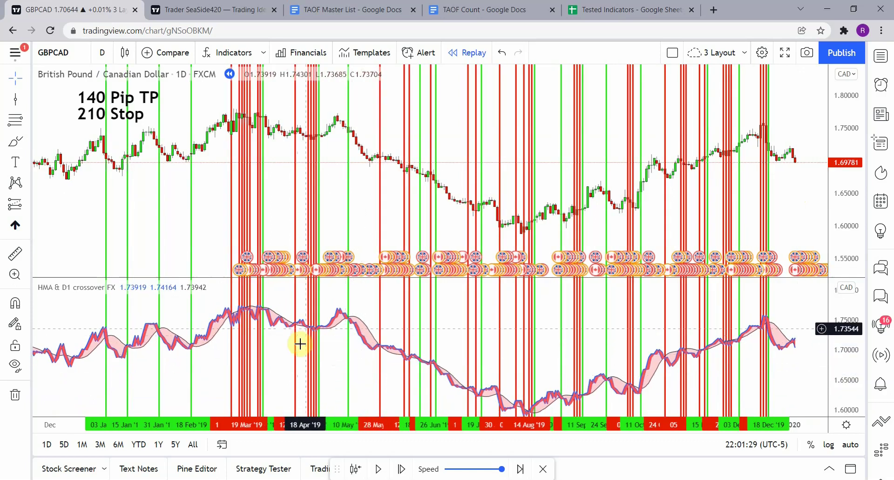